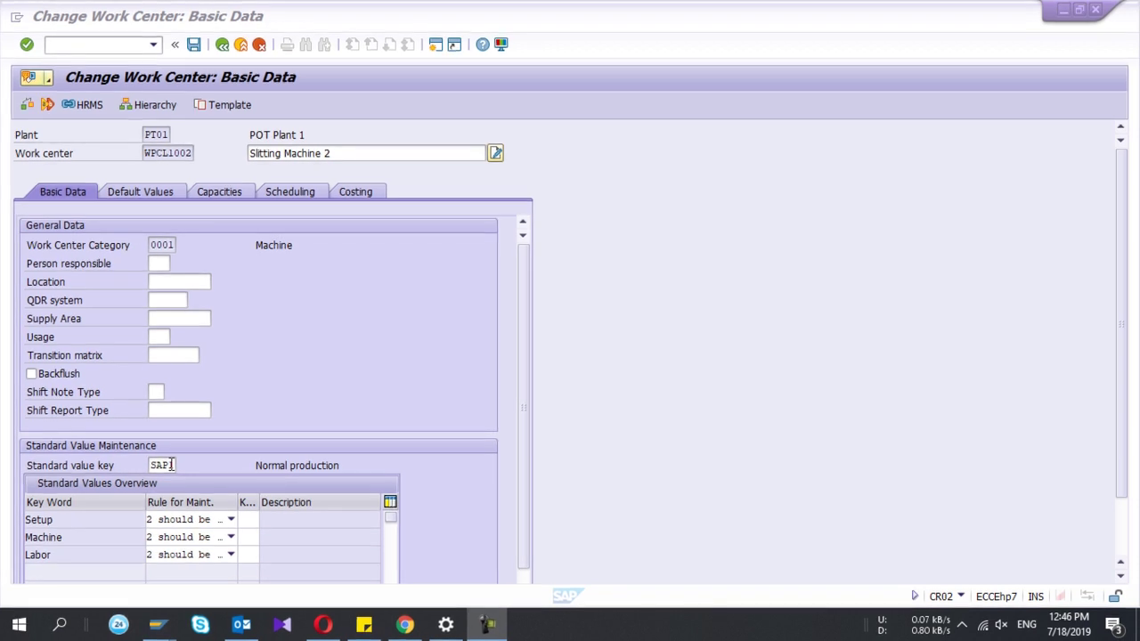
- Inspect the Setup and Labor parameter rows of standard value key SAP1
{"action": "left_click", "coordinate": [164, 464]}
{"action": "scroll", "coordinate": [166, 464], "scroll_direction": "down", "scroll_amount": 3}
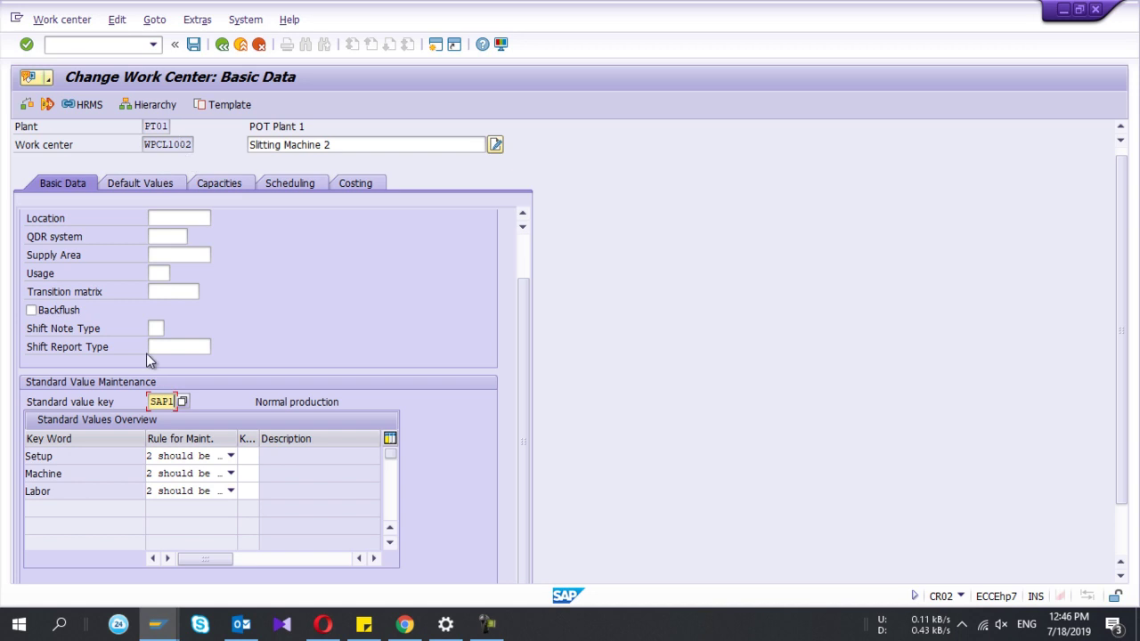
{"action": "left_click", "coordinate": [67, 456]}
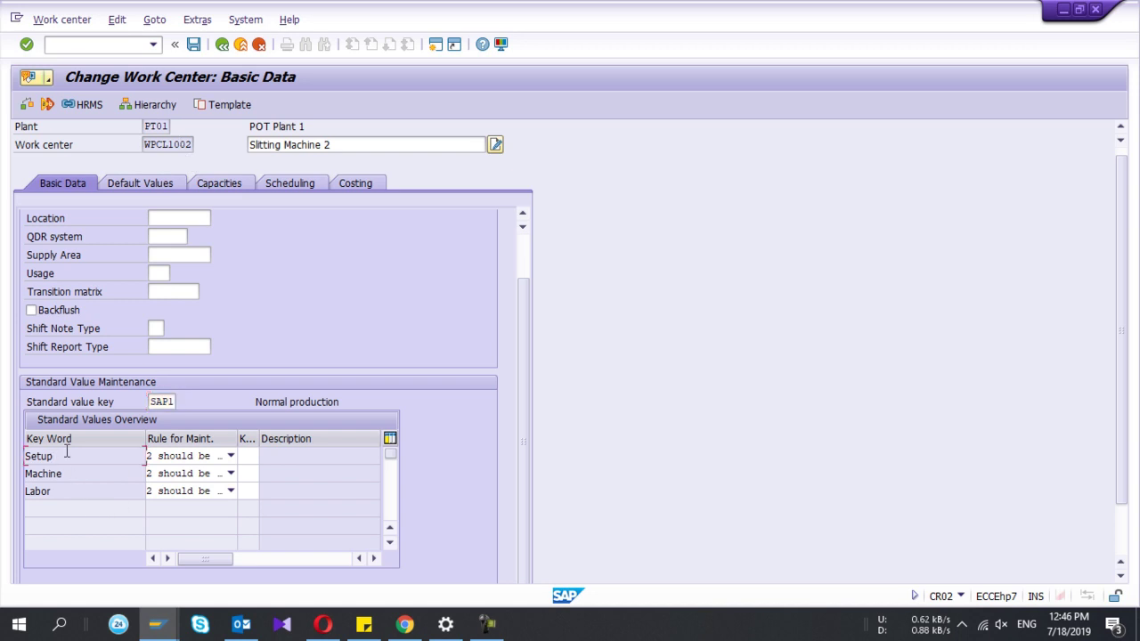
{"action": "left_click", "coordinate": [67, 489]}
{"action": "left_click", "coordinate": [160, 402]}
- Browse the standard value key list, compare SAP2 against SAP1, and keep SAP1 Normal production
{"action": "left_click", "coordinate": [183, 402]}
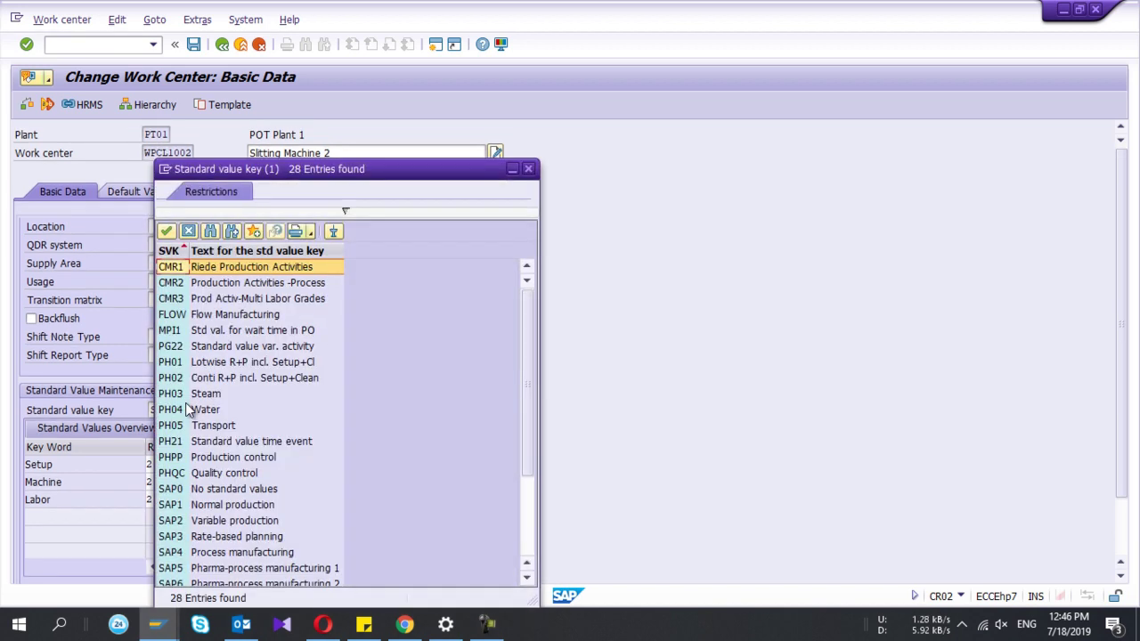
{"action": "scroll", "coordinate": [187, 409], "scroll_direction": "down", "scroll_amount": 1}
{"action": "scroll", "coordinate": [187, 409], "scroll_direction": "down", "scroll_amount": 3}
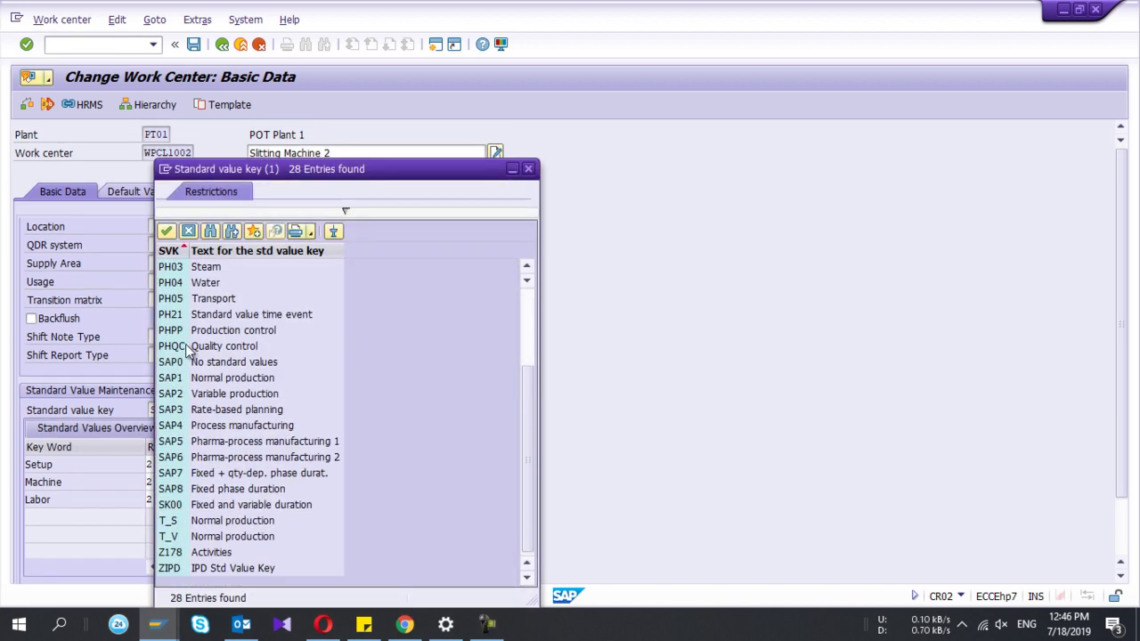
{"action": "left_click", "coordinate": [178, 382]}
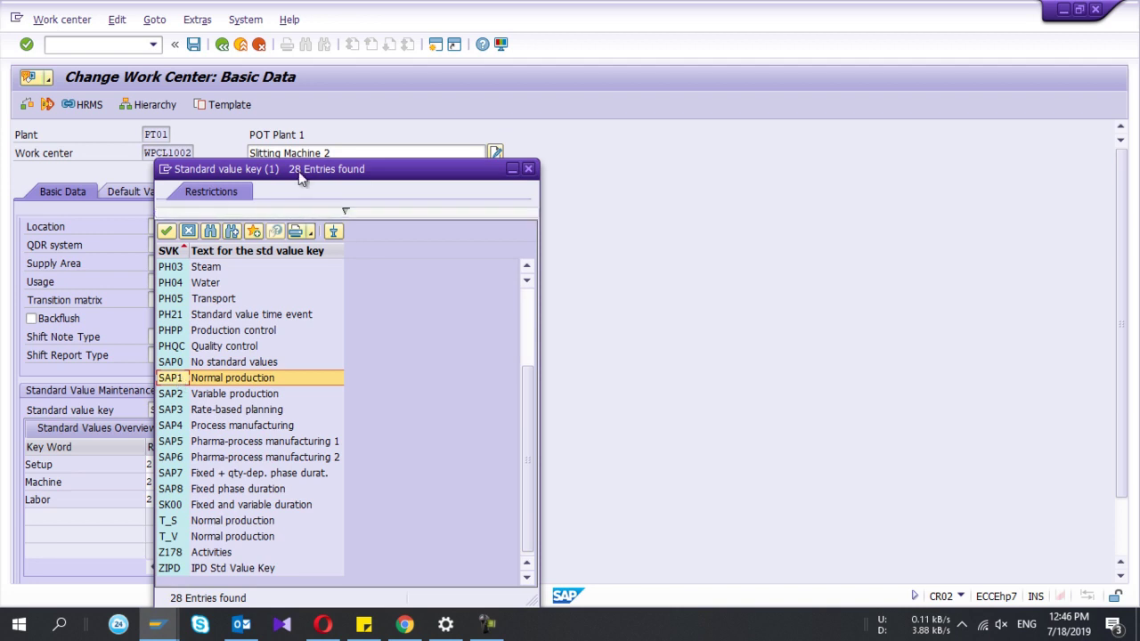
{"action": "left_click_drag", "start_coordinate": [306, 170], "coordinate": [579, 153]}
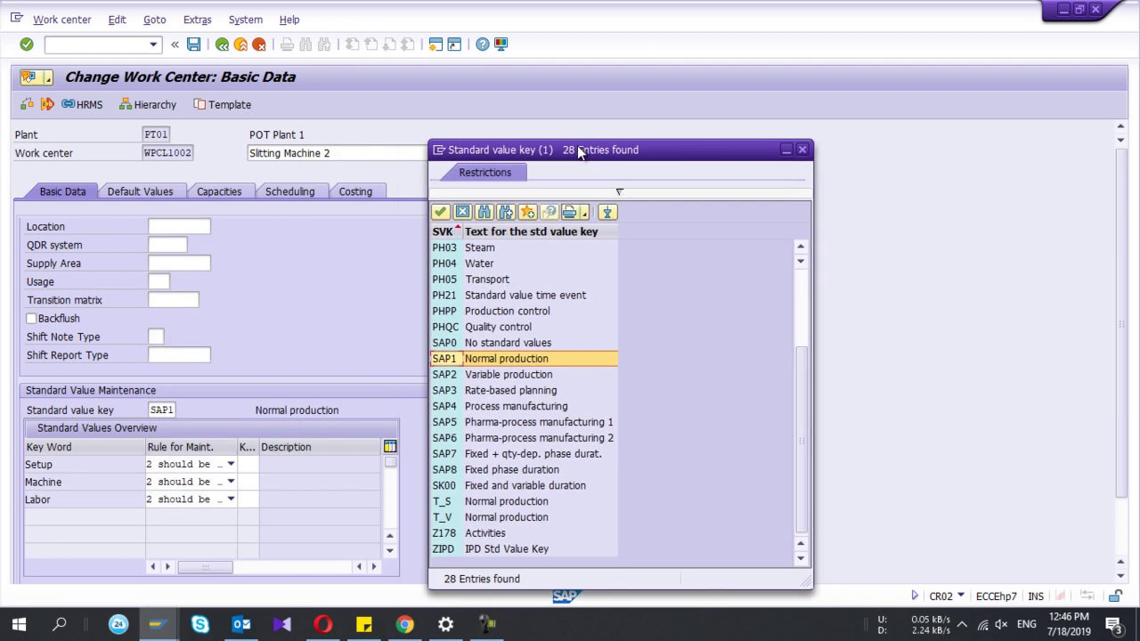
{"action": "left_click", "coordinate": [451, 373]}
{"action": "left_click", "coordinate": [452, 359]}
{"action": "left_click", "coordinate": [452, 374]}
{"action": "left_click", "coordinate": [454, 359]}
{"action": "left_click", "coordinate": [802, 151]}
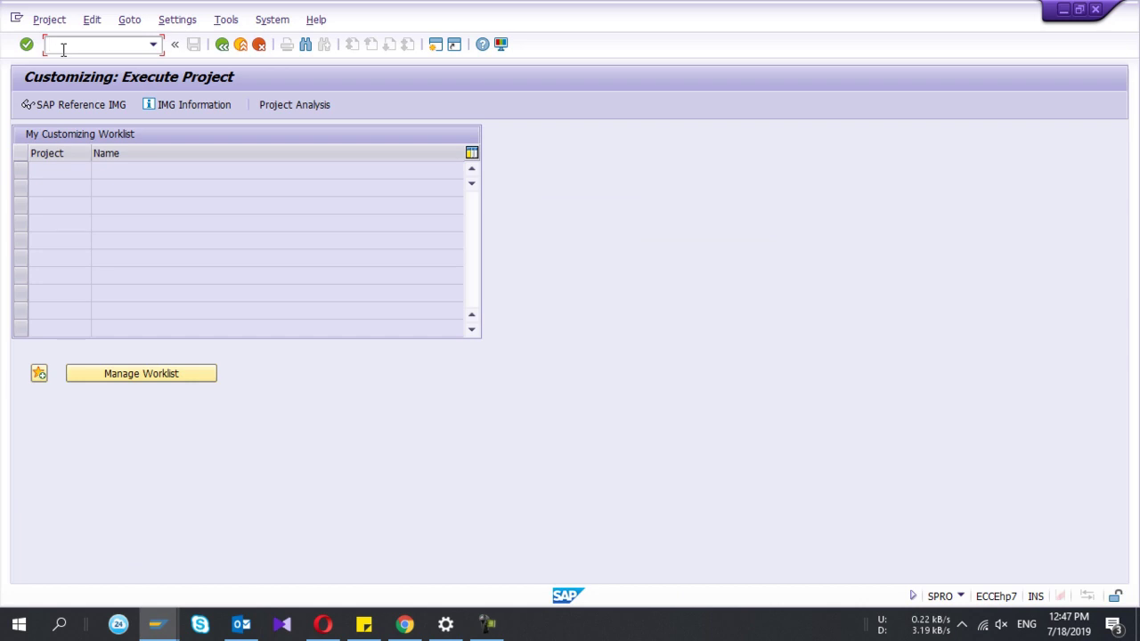
- Launch the customizing guide with /nspro and open the SAP Reference IMG
{"action": "left_click", "coordinate": [62, 49]}
{"action": "type", "text": "/nspro"}
{"action": "key", "text": "Return"}
{"action": "left_click", "coordinate": [68, 106]}
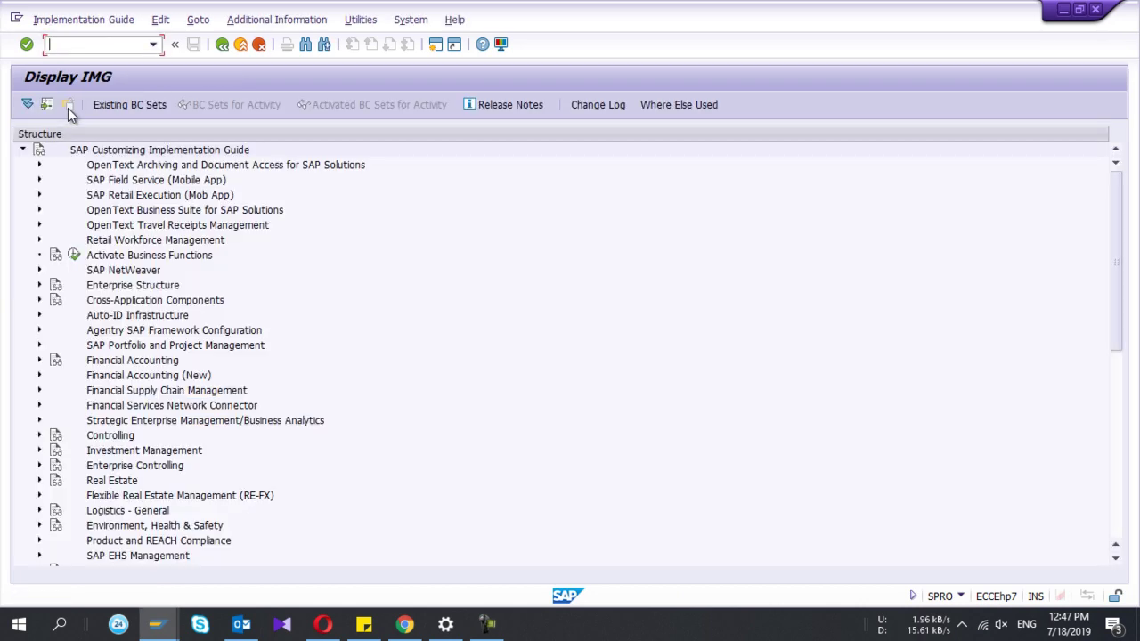
{"action": "scroll", "coordinate": [131, 379], "scroll_direction": "down", "scroll_amount": 9}
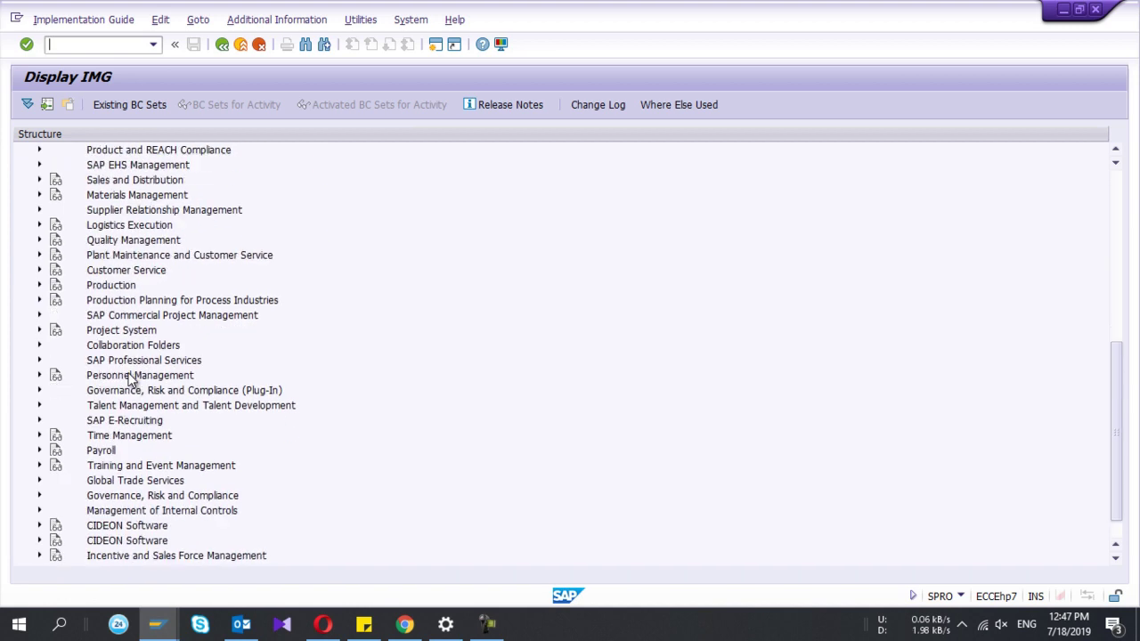
- Run Define standard value key under Production > Basic Data > Work Center > General Data > Standard Value
{"action": "left_click", "coordinate": [39, 285]}
{"action": "scroll", "coordinate": [65, 359], "scroll_direction": "down", "scroll_amount": 3}
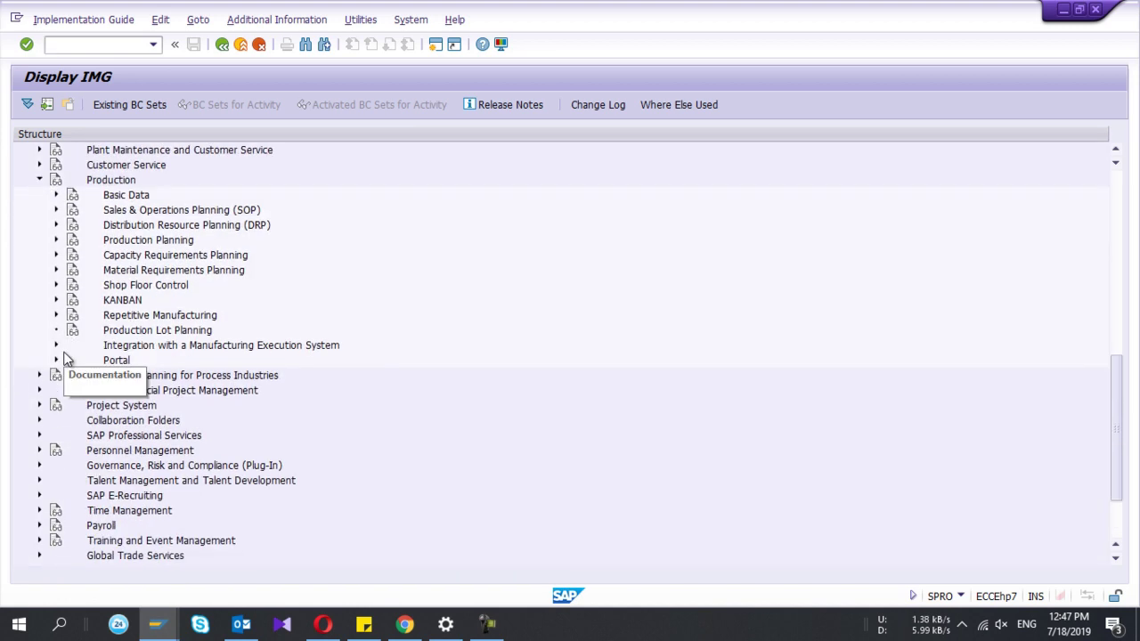
{"action": "left_click", "coordinate": [55, 196]}
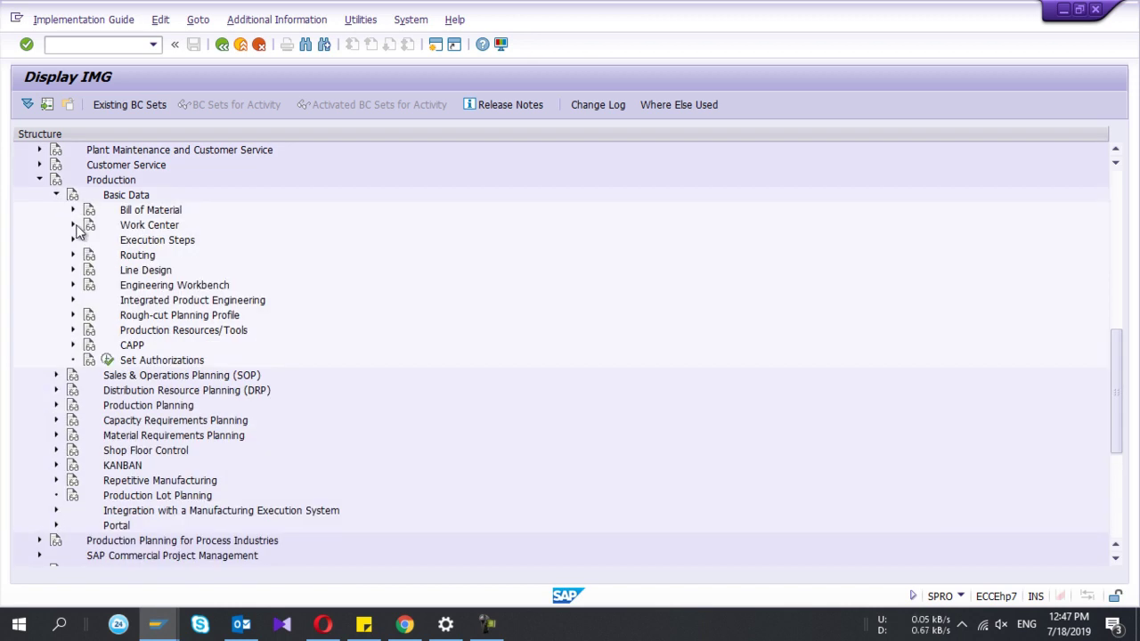
{"action": "left_click", "coordinate": [74, 225]}
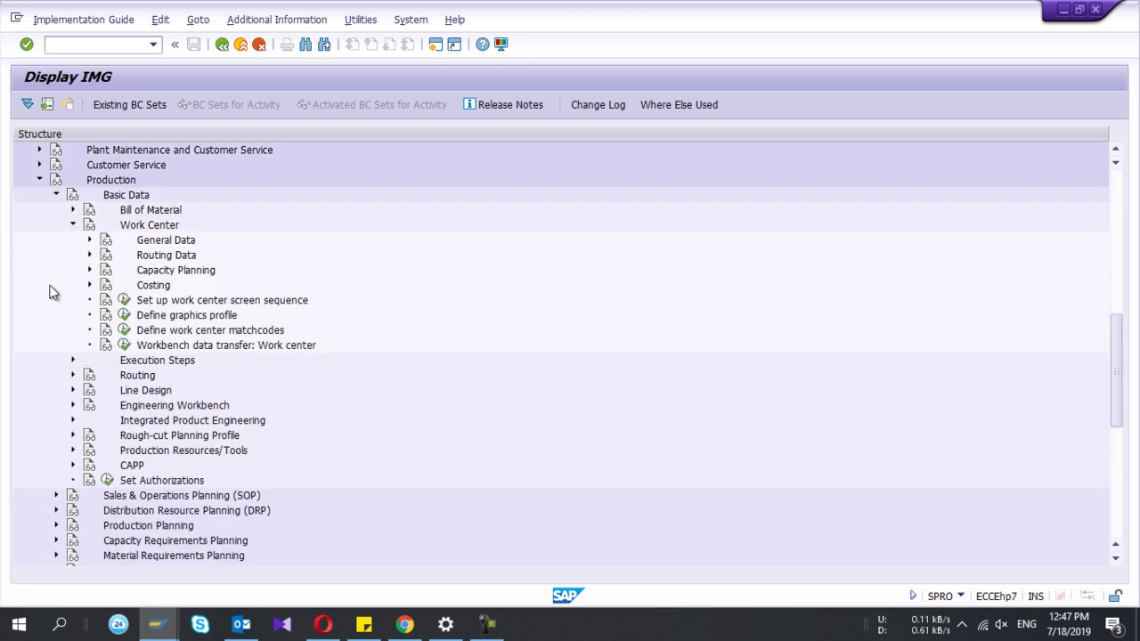
{"action": "scroll", "coordinate": [49, 290], "scroll_direction": "down", "scroll_amount": 2}
{"action": "scroll", "coordinate": [49, 290], "scroll_direction": "up", "scroll_amount": 2}
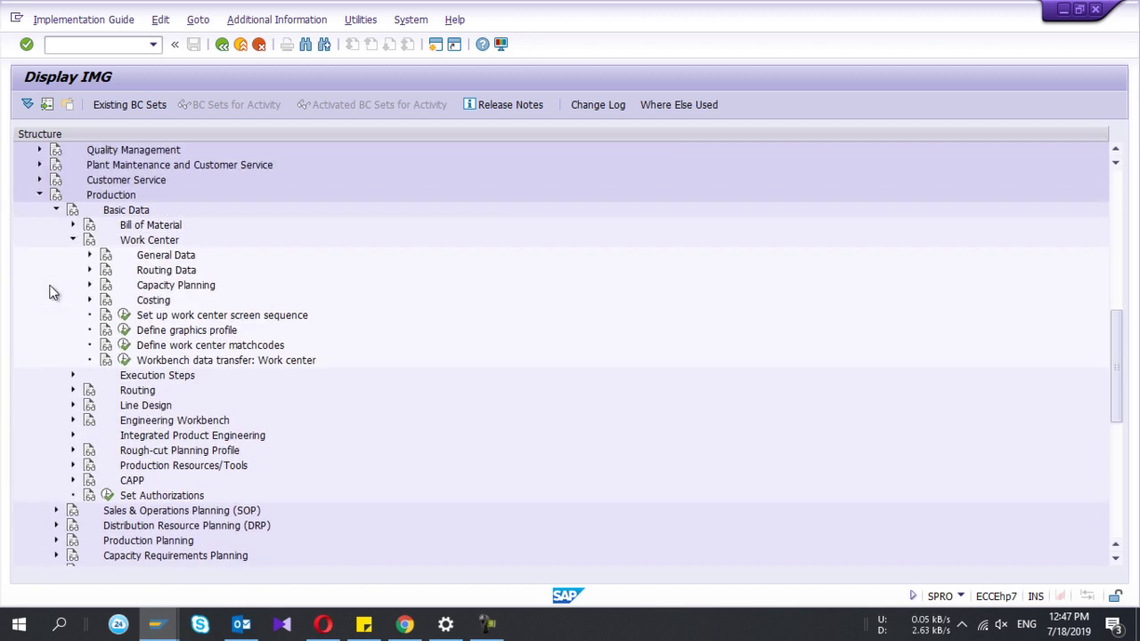
{"action": "left_click", "coordinate": [90, 255]}
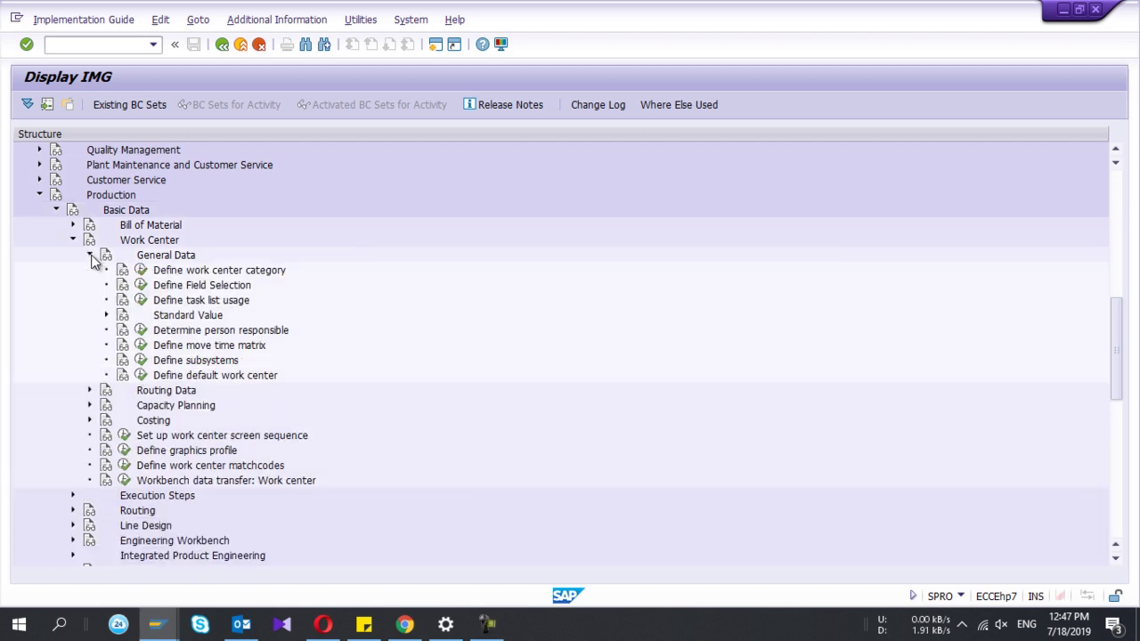
{"action": "left_click", "coordinate": [106, 315]}
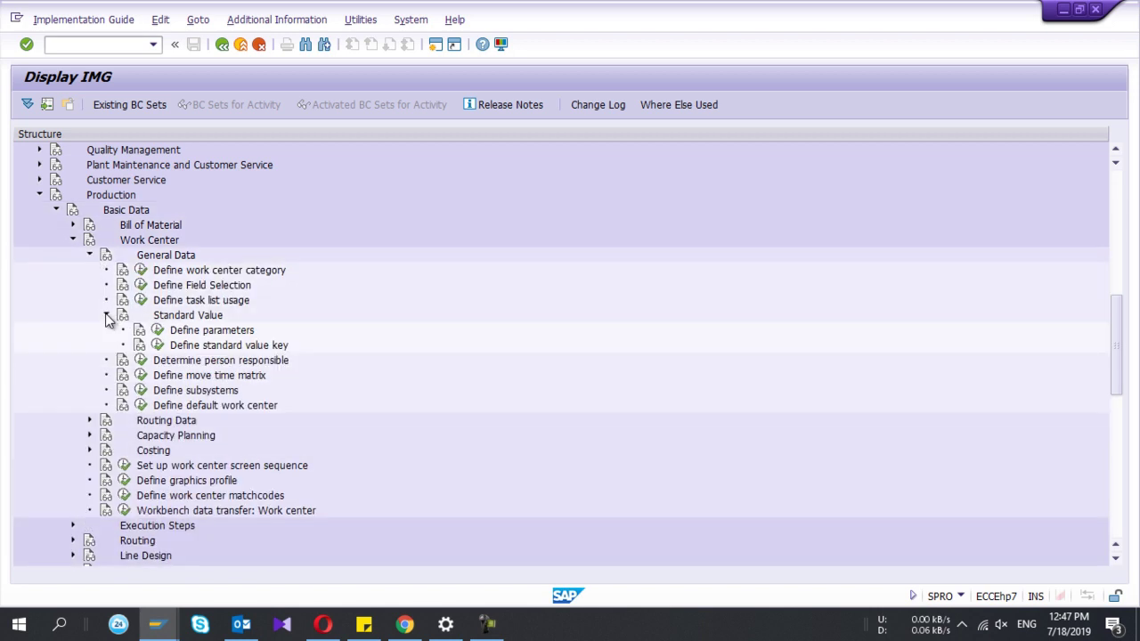
{"action": "left_click", "coordinate": [183, 316]}
{"action": "left_click", "coordinate": [183, 347]}
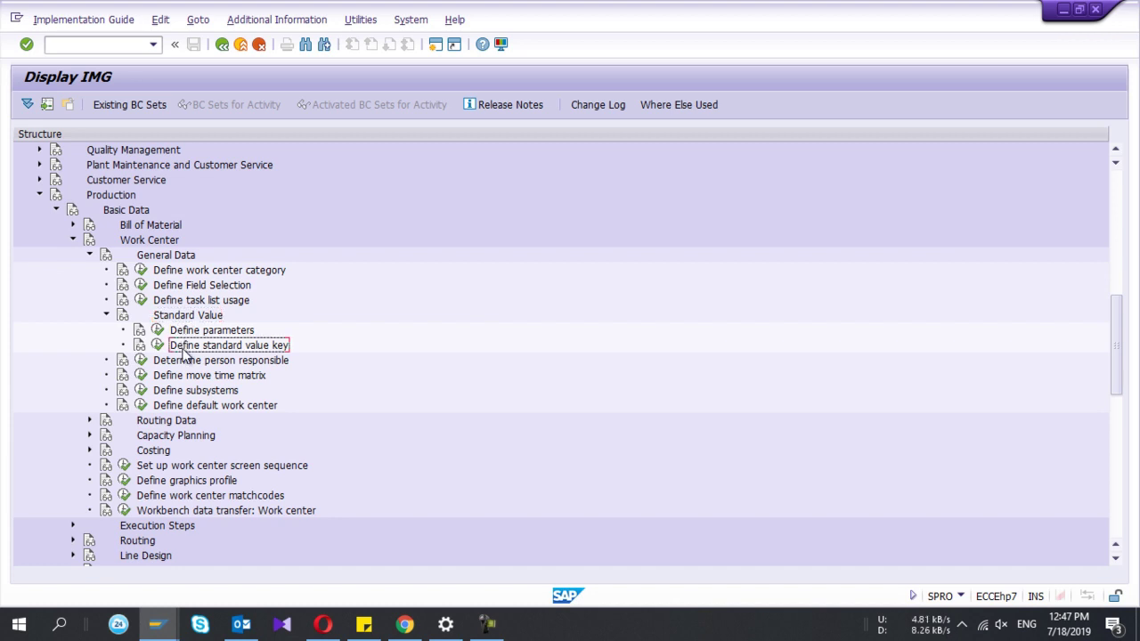
{"action": "left_click", "coordinate": [158, 346]}
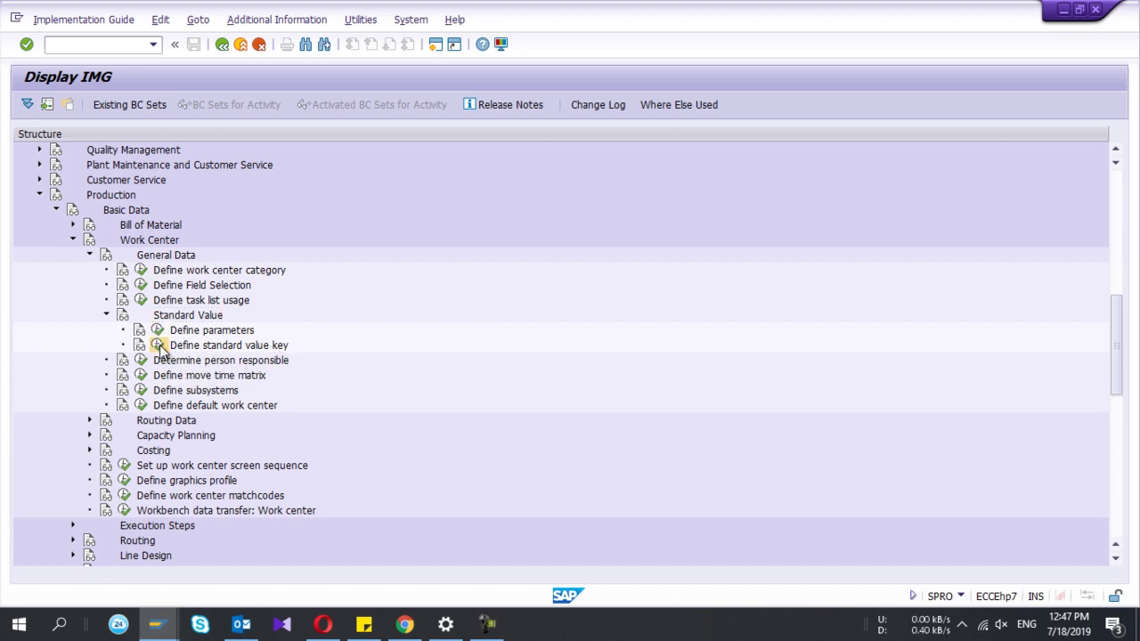
{"action": "scroll", "coordinate": [154, 345], "scroll_direction": "down", "scroll_amount": 4}
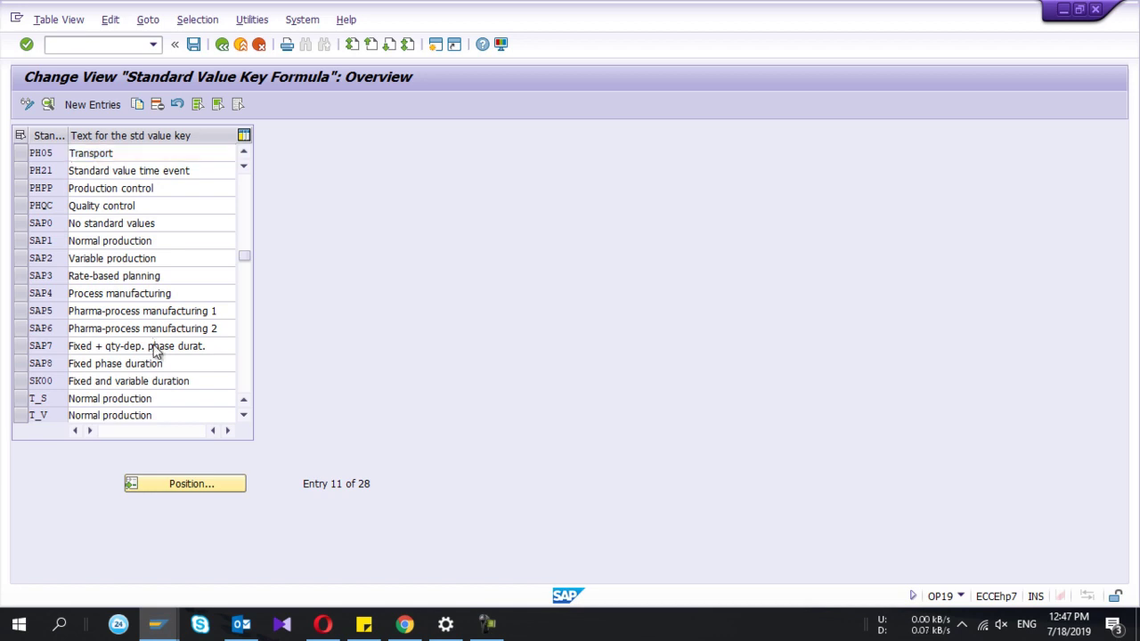
{"action": "scroll", "coordinate": [154, 345], "scroll_direction": "up", "scroll_amount": 3}
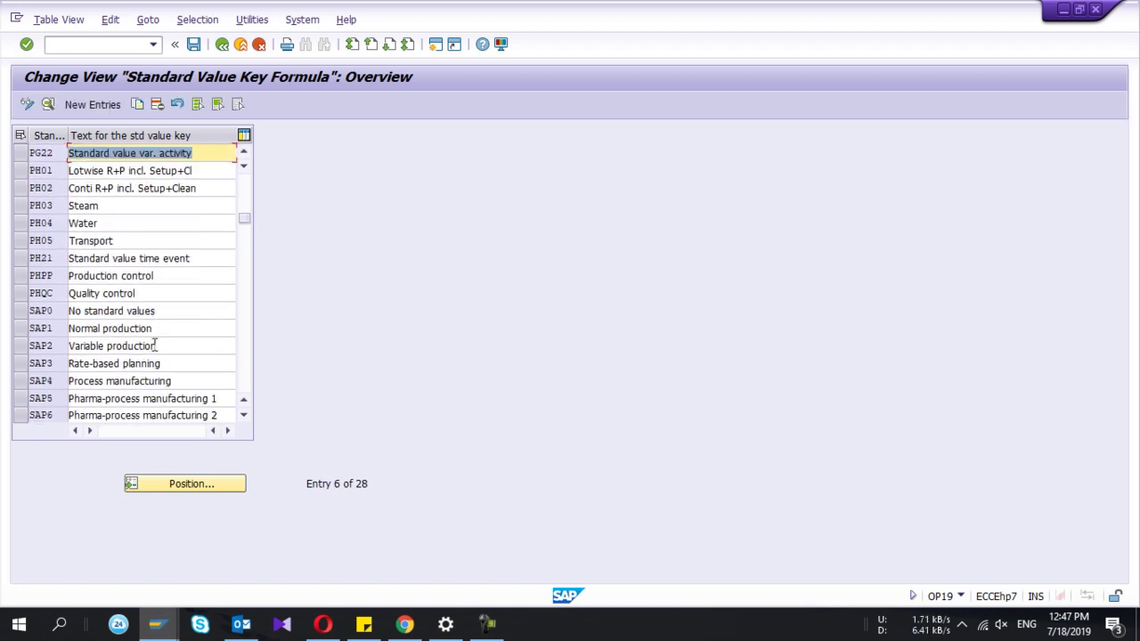
{"action": "double_click", "coordinate": [40, 328]}
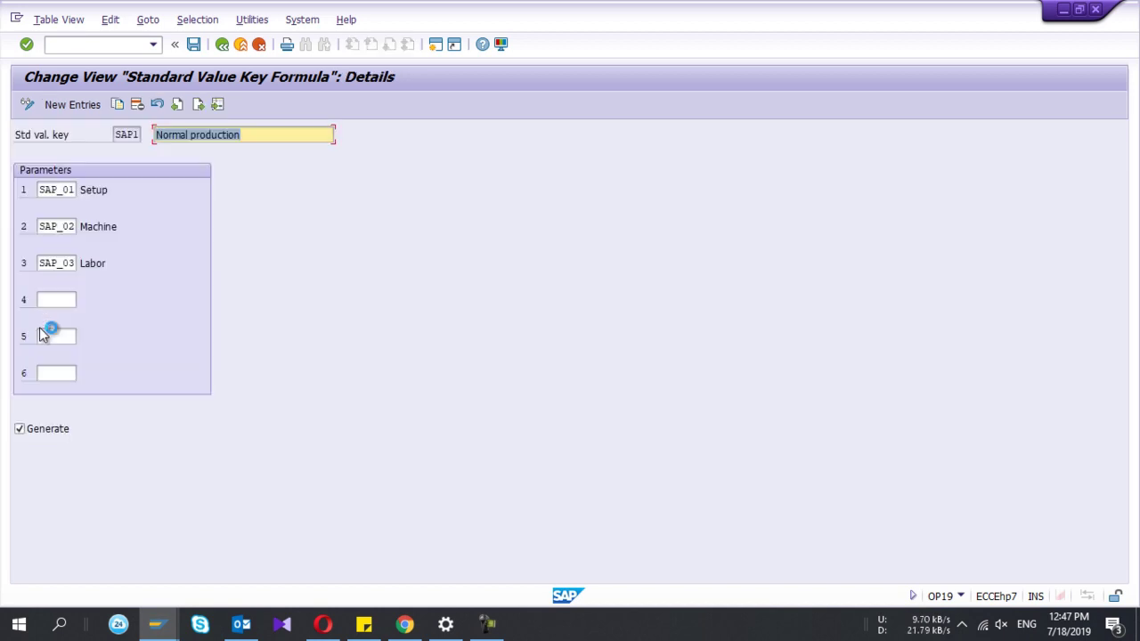
{"action": "double_click", "coordinate": [44, 190]}
{"action": "left_click", "coordinate": [56, 227]}
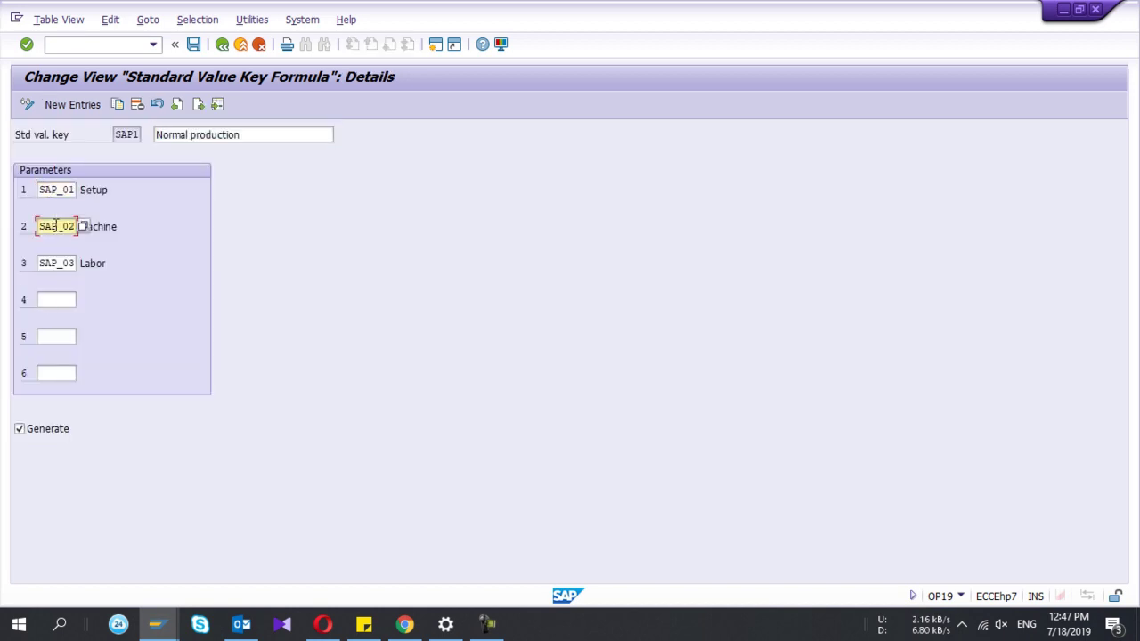
{"action": "left_click", "coordinate": [58, 263]}
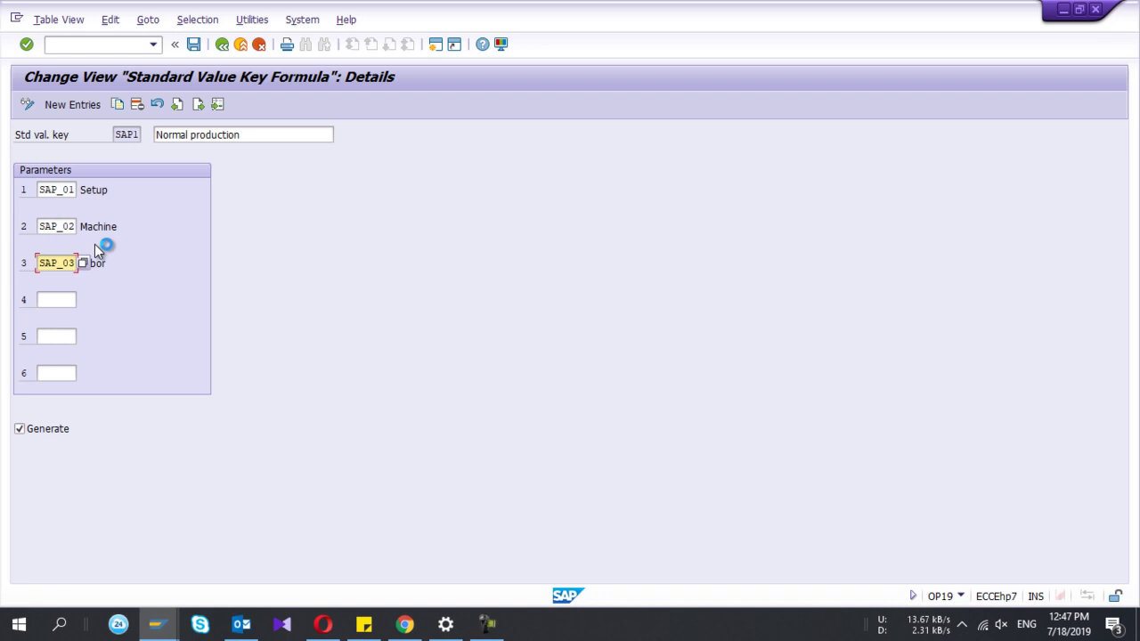
{"action": "left_click", "coordinate": [95, 263]}
{"action": "left_click", "coordinate": [64, 191]}
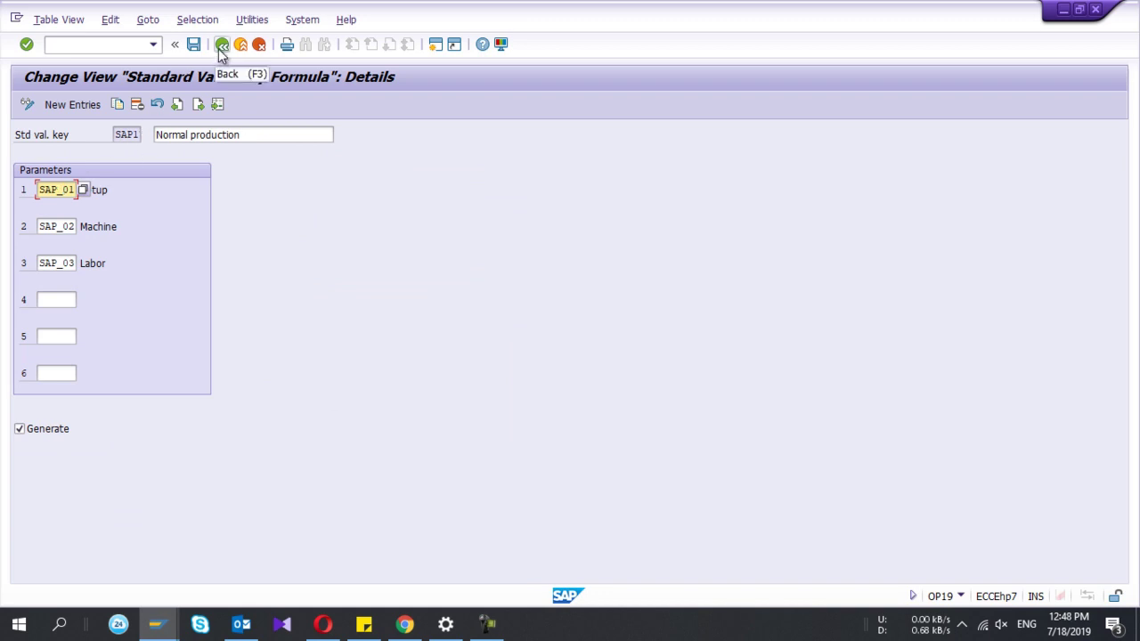
{"action": "left_click", "coordinate": [58, 302]}
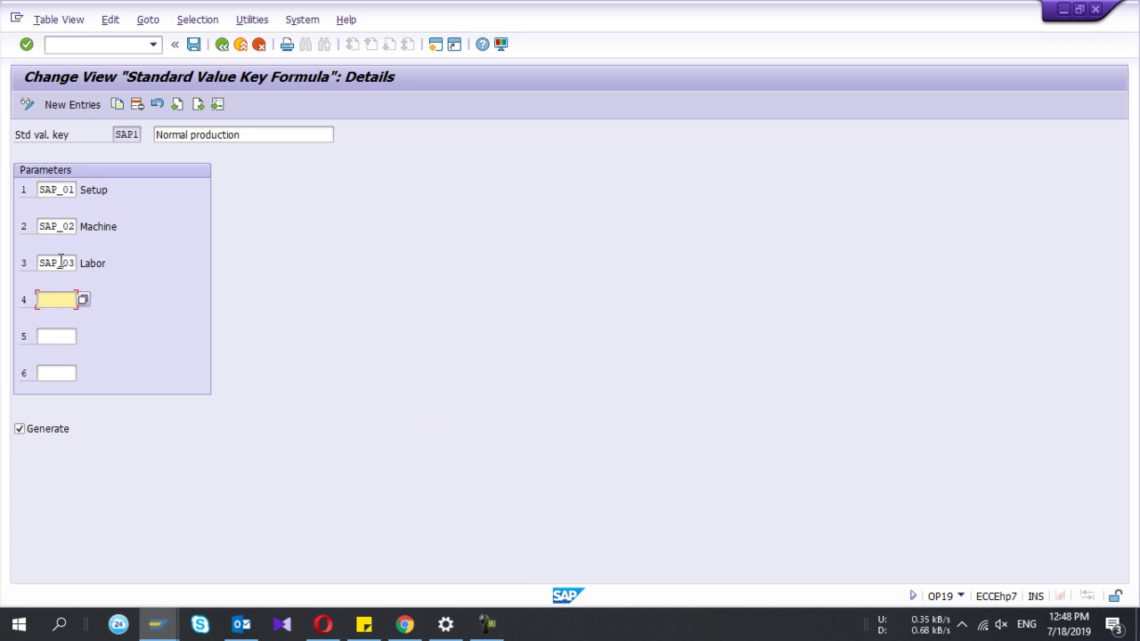
{"action": "left_click", "coordinate": [221, 49]}
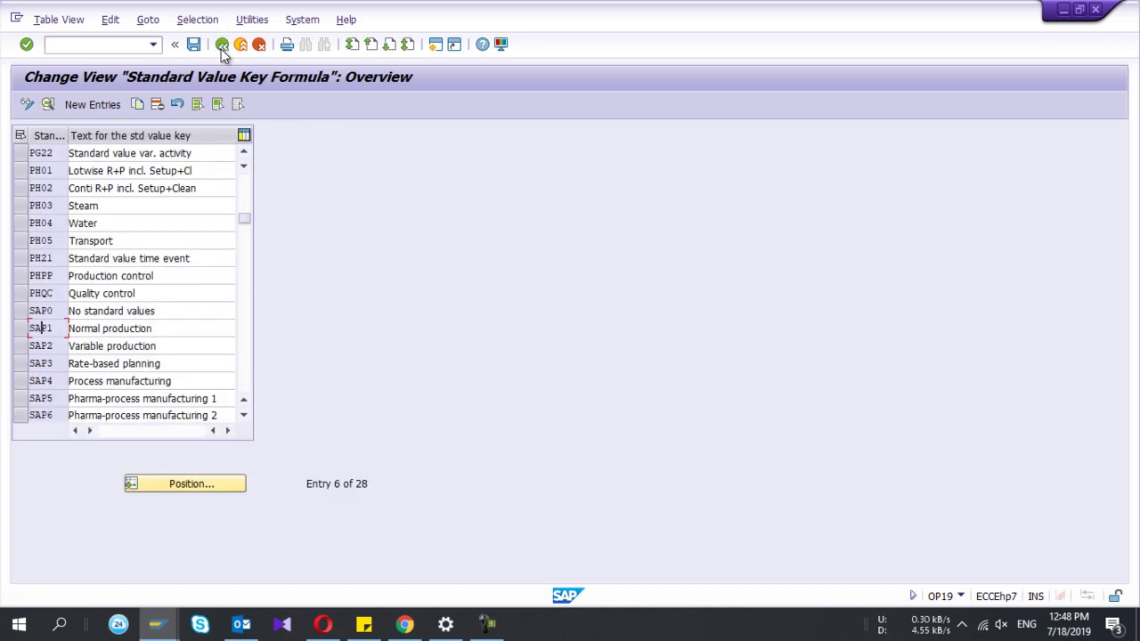
- Open the work center Parameters overview from the customizing guide and scroll to SAP_01
{"action": "left_click", "coordinate": [221, 49]}
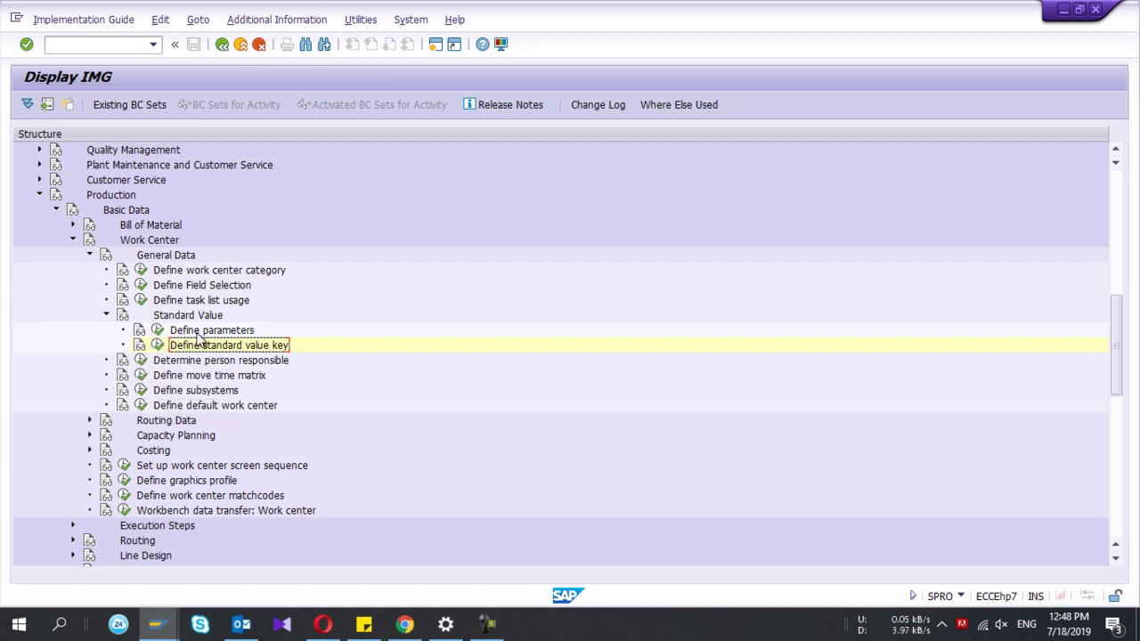
{"action": "left_click", "coordinate": [158, 330]}
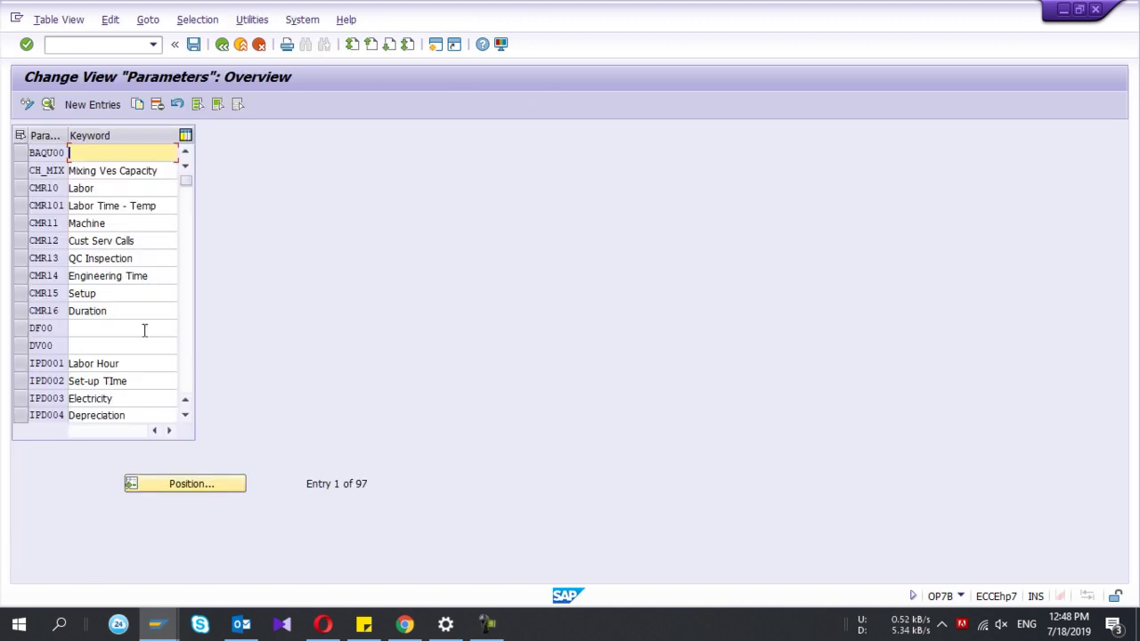
{"action": "scroll", "coordinate": [143, 330], "scroll_direction": "down", "scroll_amount": 5}
{"action": "scroll", "coordinate": [105, 328], "scroll_direction": "down", "scroll_amount": 10}
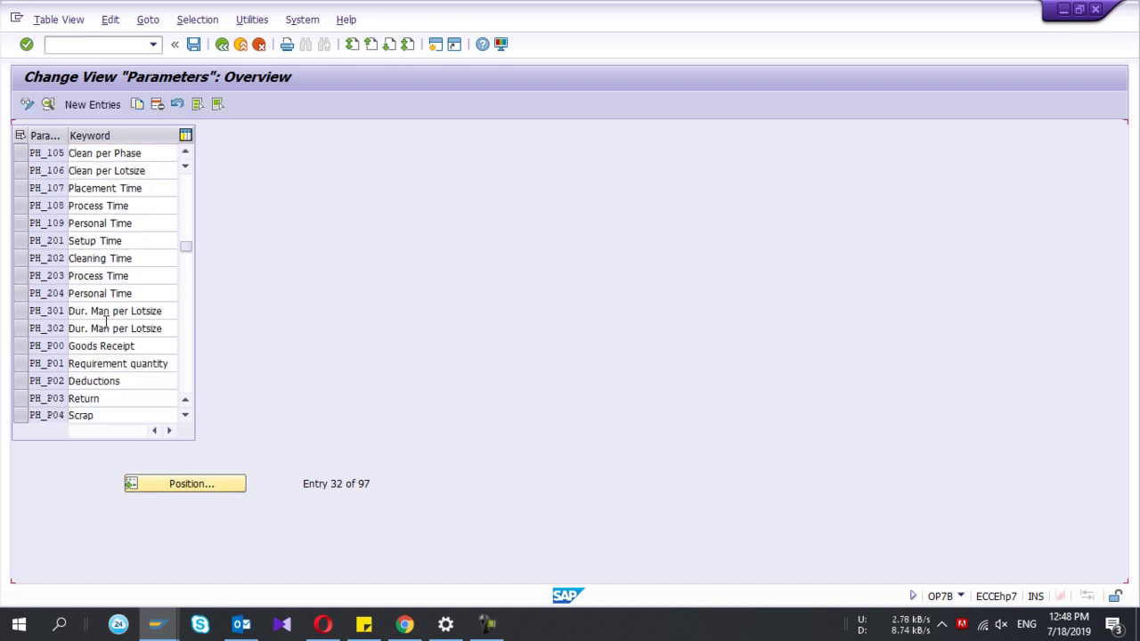
{"action": "scroll", "coordinate": [106, 321], "scroll_direction": "down", "scroll_amount": 1}
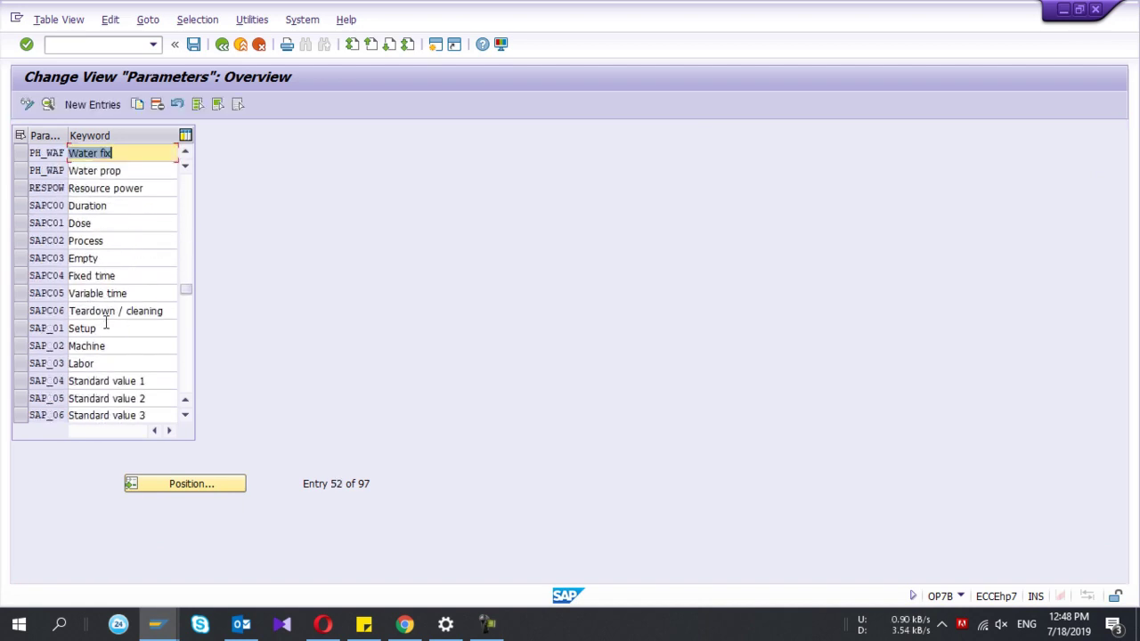
{"action": "scroll", "coordinate": [89, 311], "scroll_direction": "down", "scroll_amount": 1}
- Check SAP_01 Setup's details, then select its row as the copy template
{"action": "double_click", "coordinate": [42, 312]}
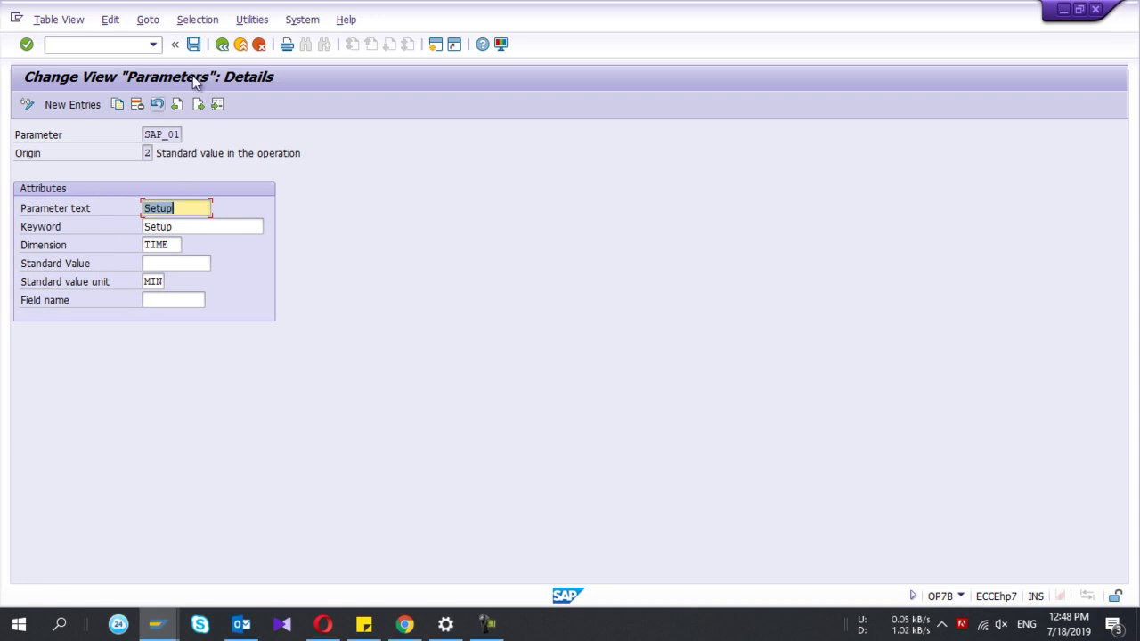
{"action": "left_click", "coordinate": [221, 45]}
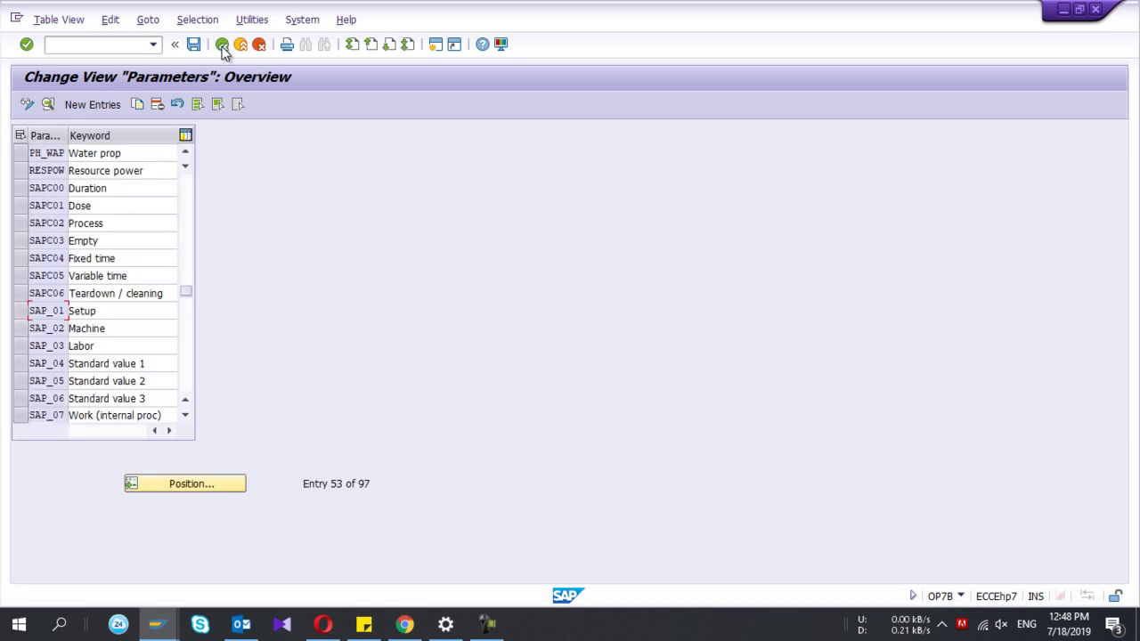
{"action": "left_click", "coordinate": [20, 313]}
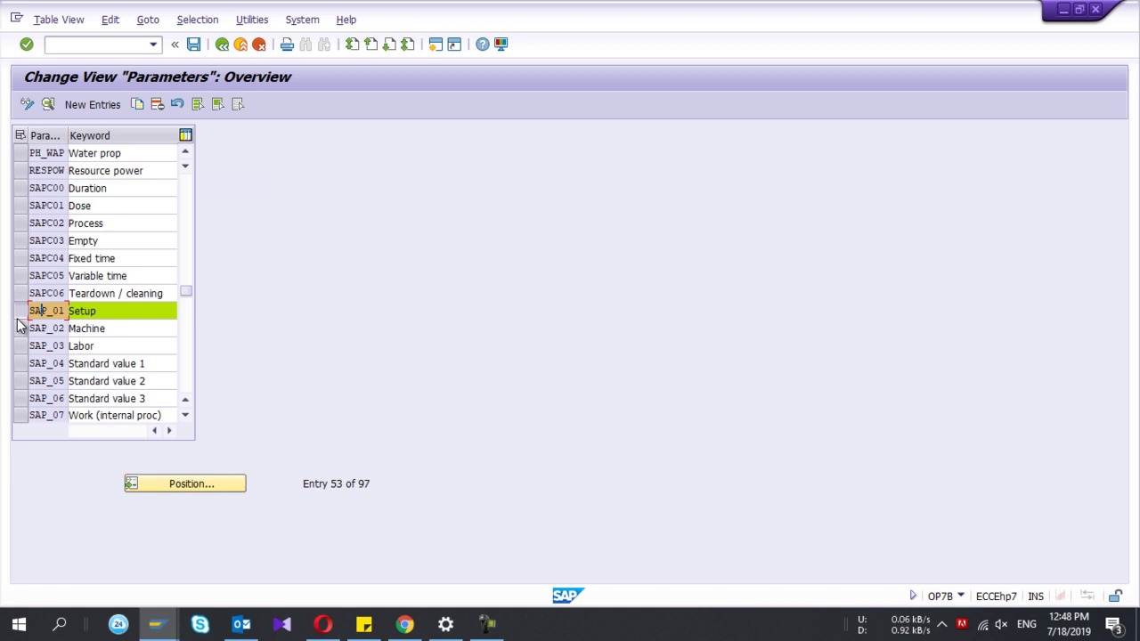
- Copy Setup as new parameter ZBR_01 with parameter text Break Down
{"action": "left_click", "coordinate": [138, 105]}
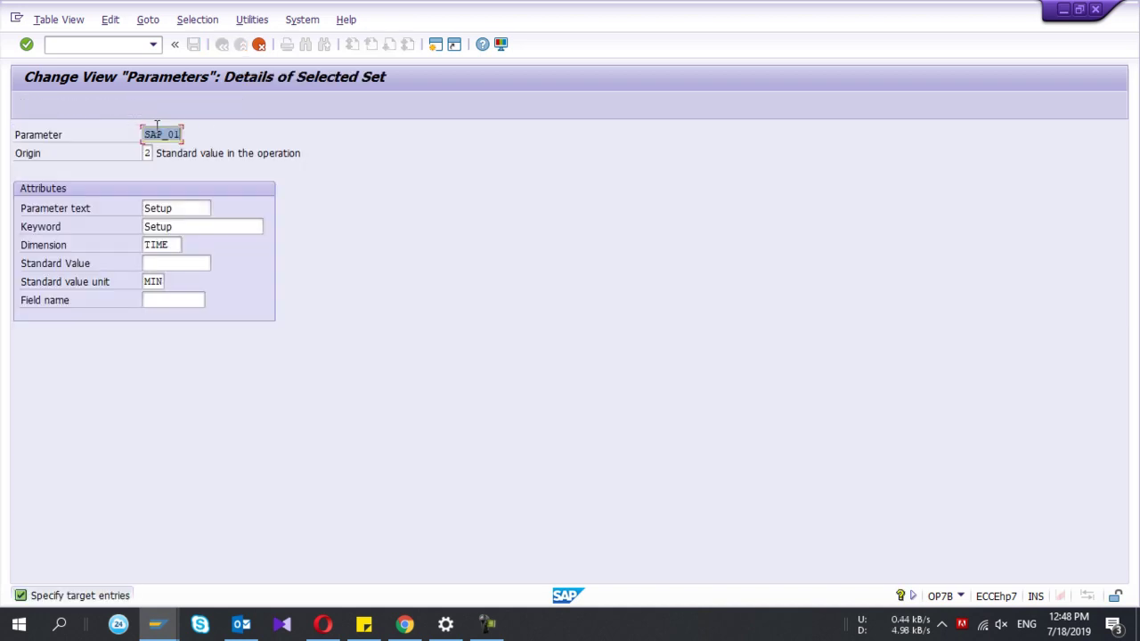
{"action": "left_click", "coordinate": [163, 134]}
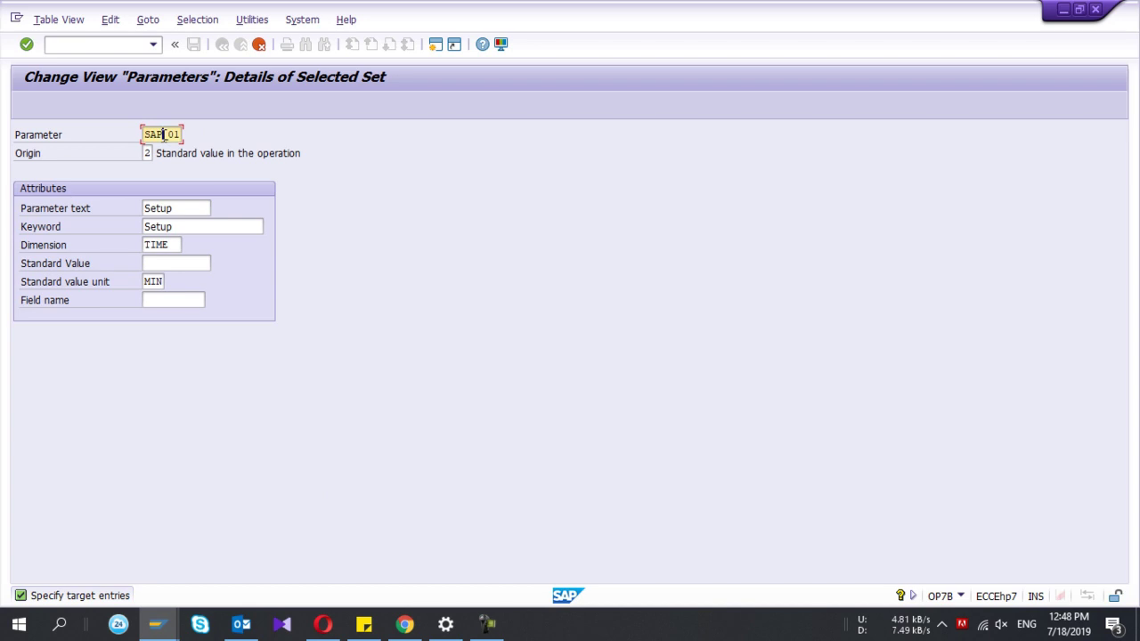
{"action": "key", "text": "BackSpace"}
{"action": "key", "text": "BackSpace"}
{"action": "key", "text": "BackSpace"}
{"action": "type", "text": "ZBR"}
{"action": "left_click", "coordinate": [183, 211]}
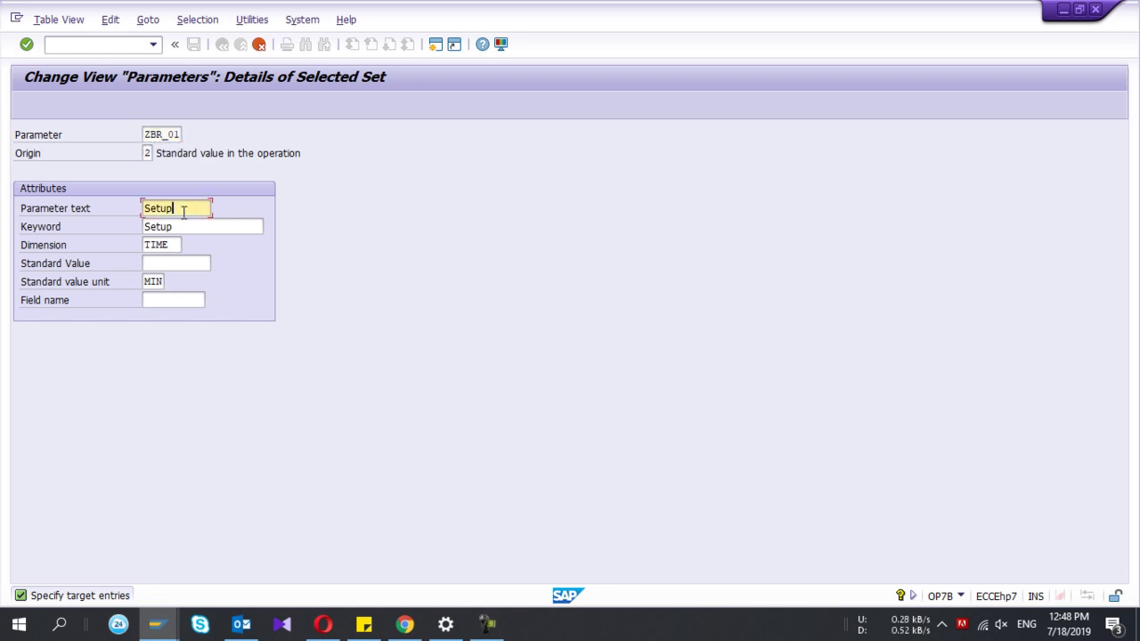
{"action": "double_click", "coordinate": [184, 211]}
{"action": "type", "text": "Break Down"}
- Set the keyword to Break Down and the unit to HR, then confirm
{"action": "key", "text": "Tab"}
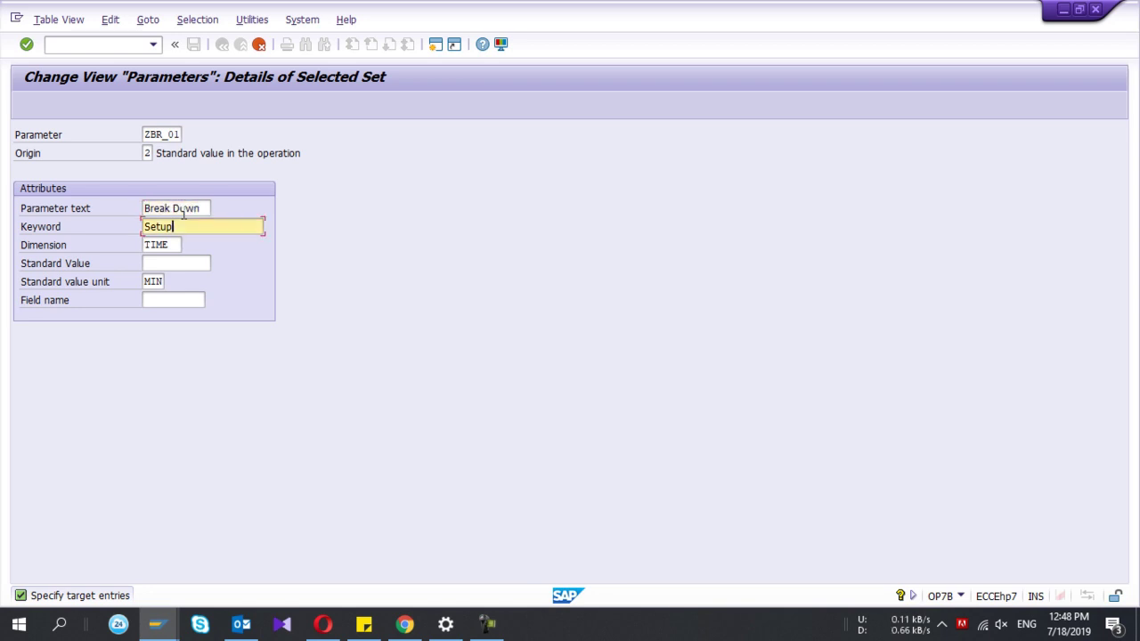
{"action": "key", "text": "shift+Tab"}
{"action": "key", "text": "Tab"}
{"action": "key", "text": "ctrl+v"}
{"action": "left_click", "coordinate": [169, 245]}
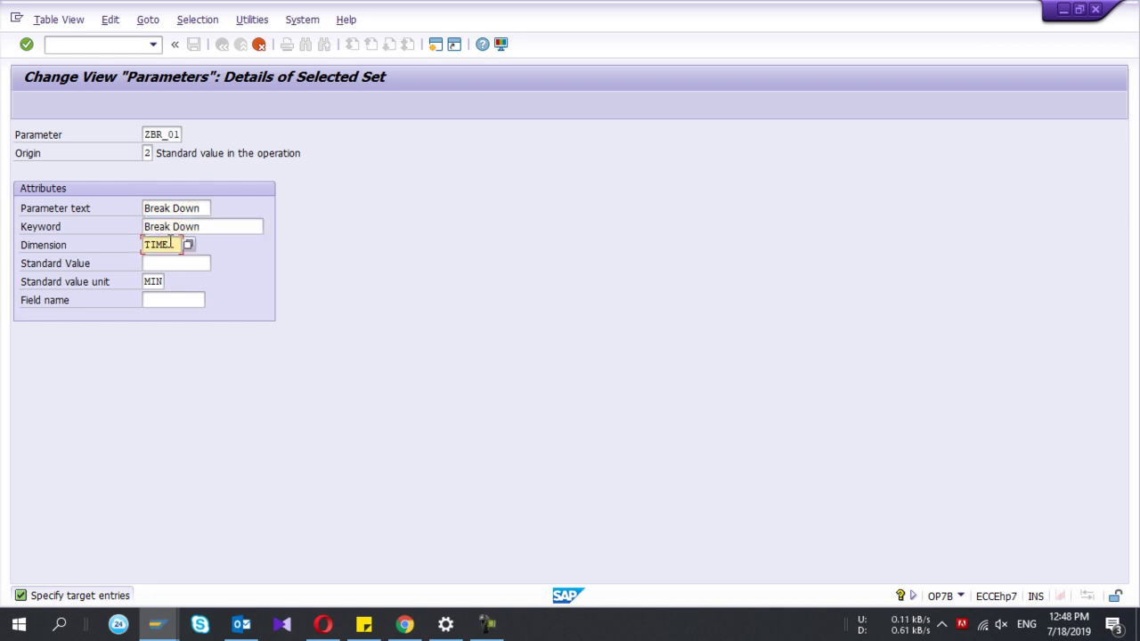
{"action": "left_click", "coordinate": [154, 281]}
{"action": "key", "text": "BackSpace"}
{"action": "key", "text": "BackSpace"}
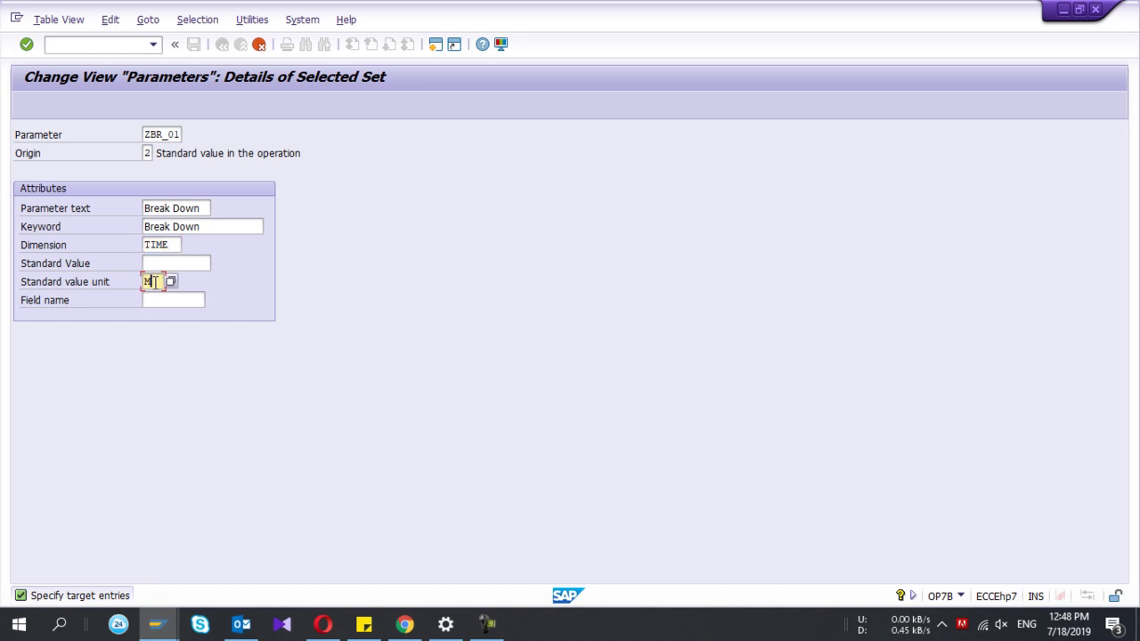
{"action": "type", "text": "HR"}
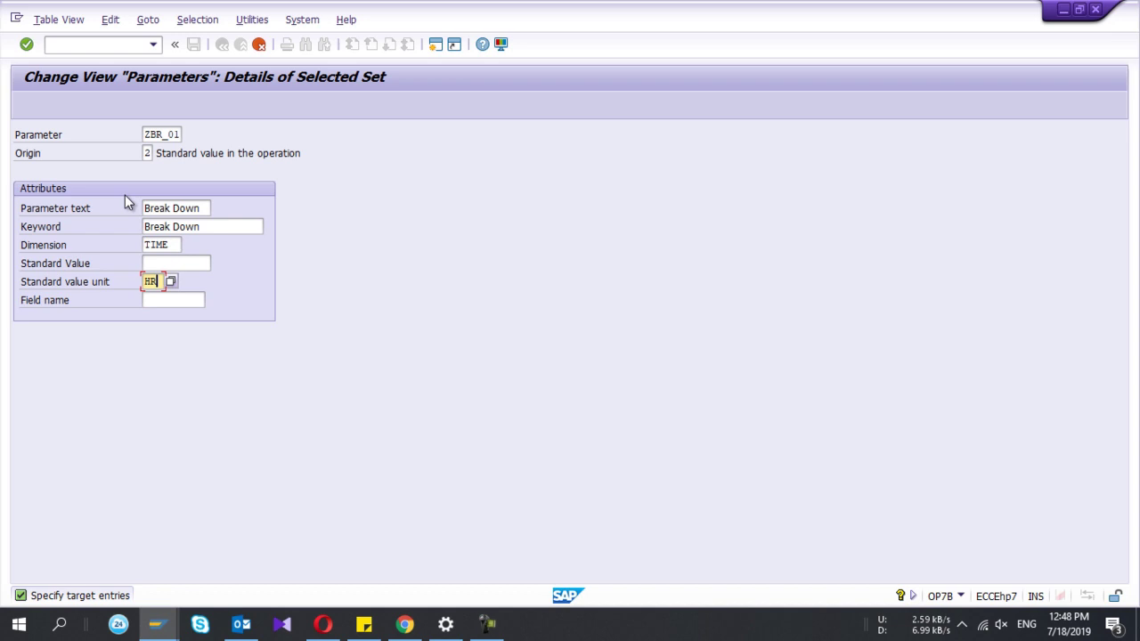
{"action": "key", "text": "Return"}
{"action": "key", "text": "Return"}
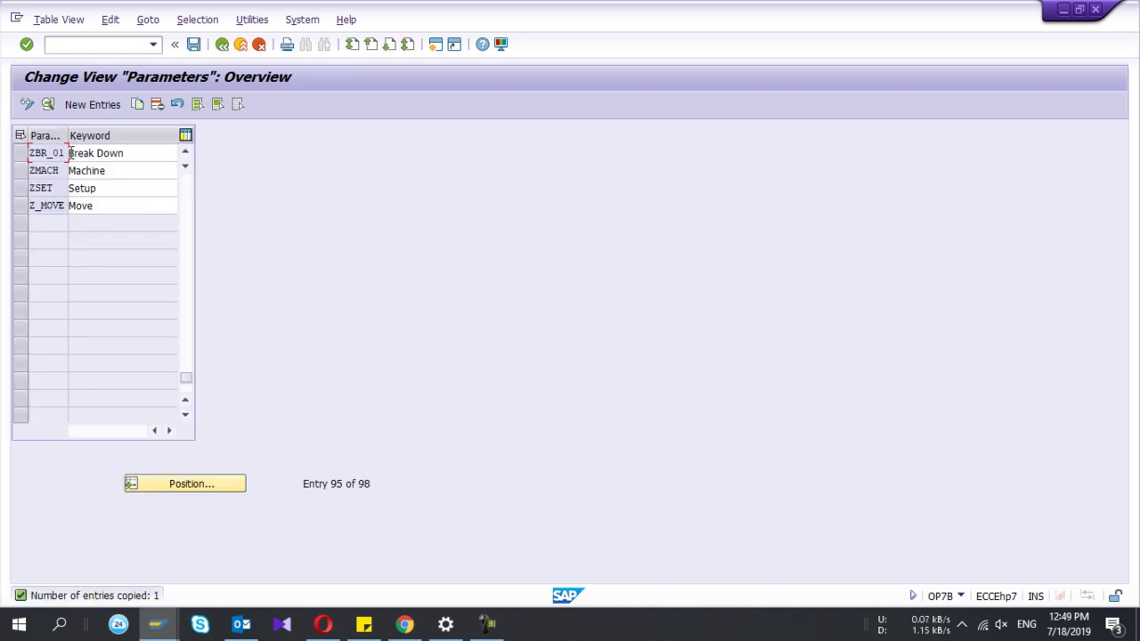
- Save ZBR_01 under a new customizing request 'PP_Create Standard Value Key'
{"action": "left_click", "coordinate": [190, 49]}
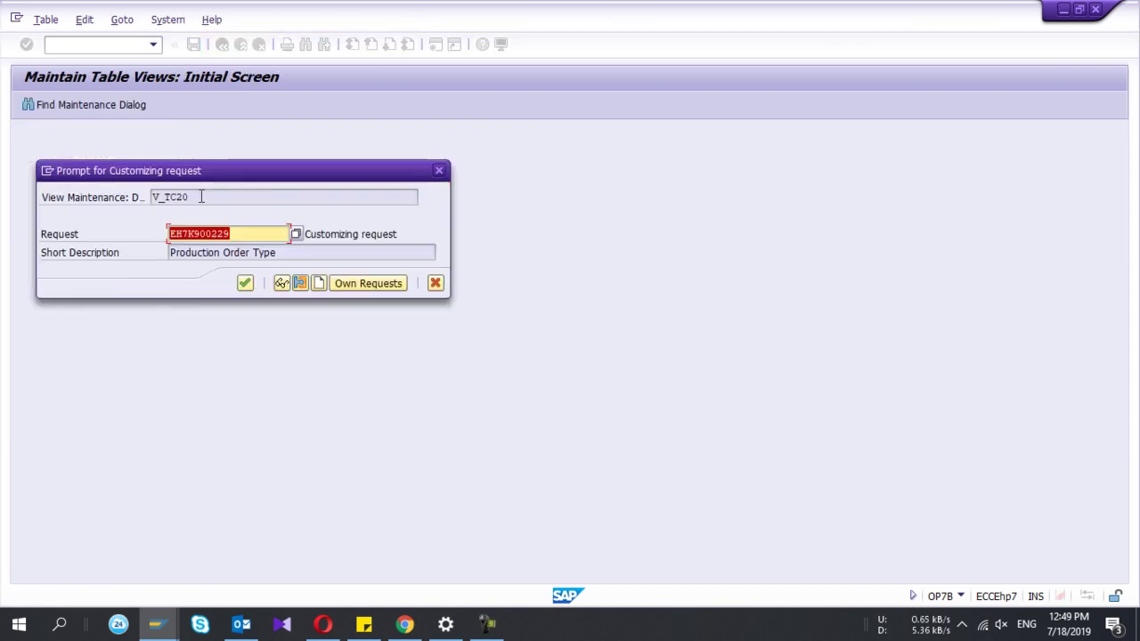
{"action": "left_click", "coordinate": [326, 285]}
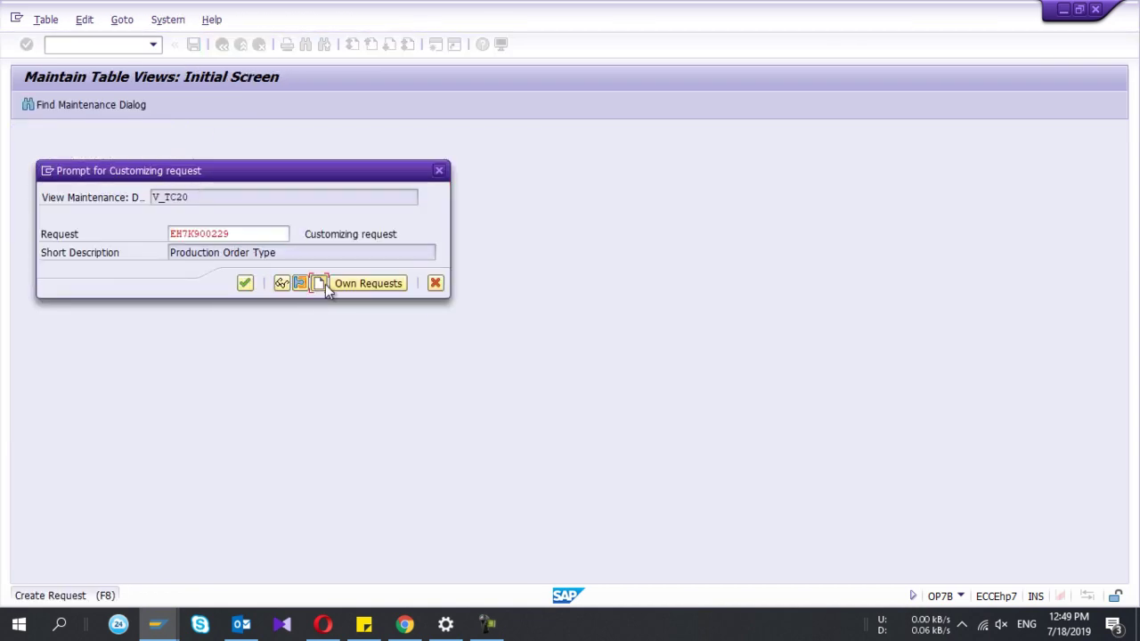
{"action": "left_click", "coordinate": [326, 284]}
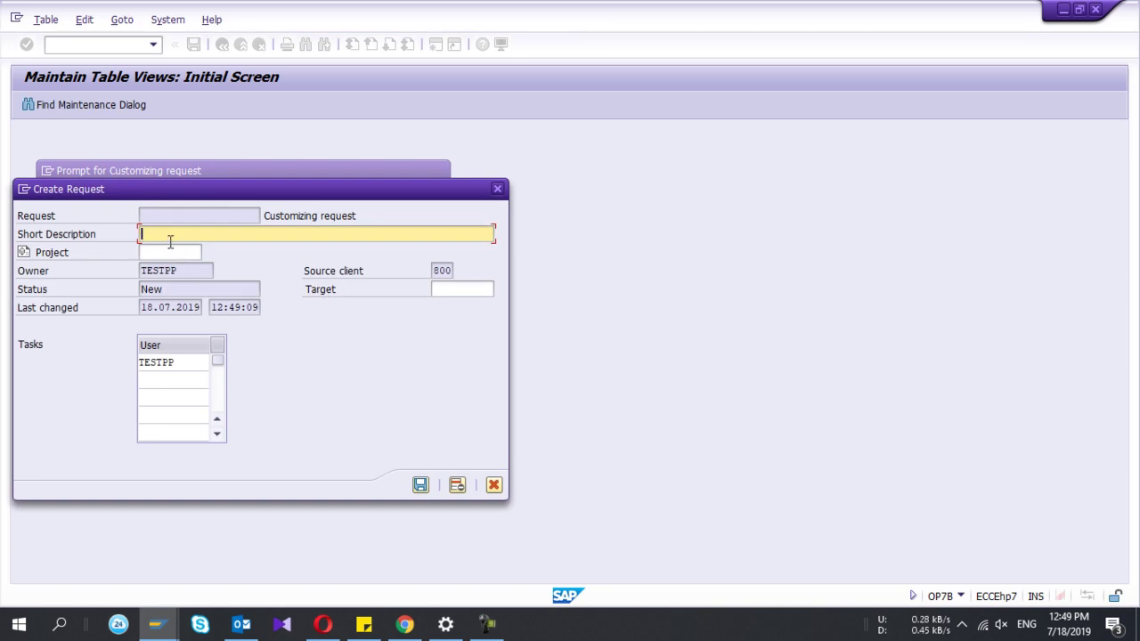
{"action": "type", "text": "PP_Create S"}
{"action": "key", "text": "BackSpace"}
{"action": "type", "text": "ndard Value Key"}
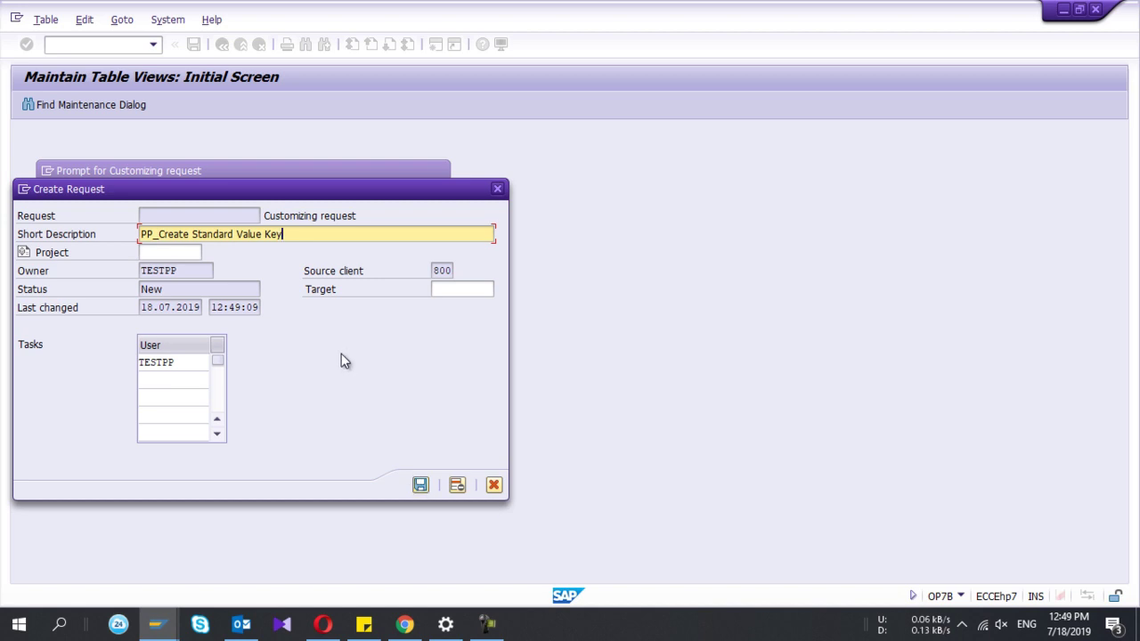
{"action": "left_click", "coordinate": [421, 485]}
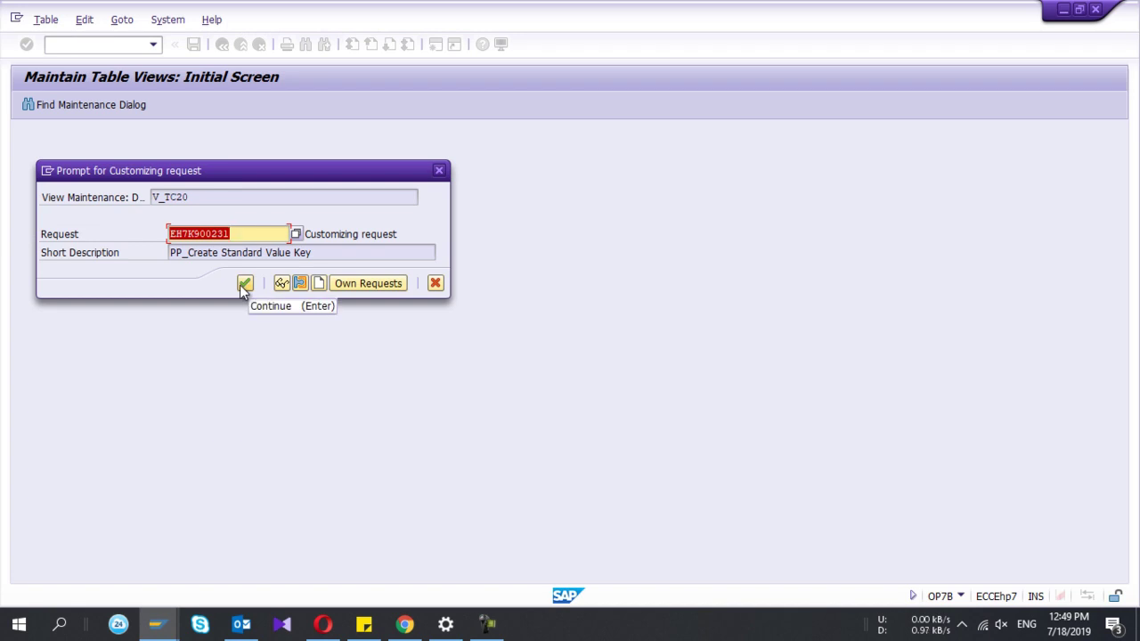
{"action": "left_click", "coordinate": [241, 287]}
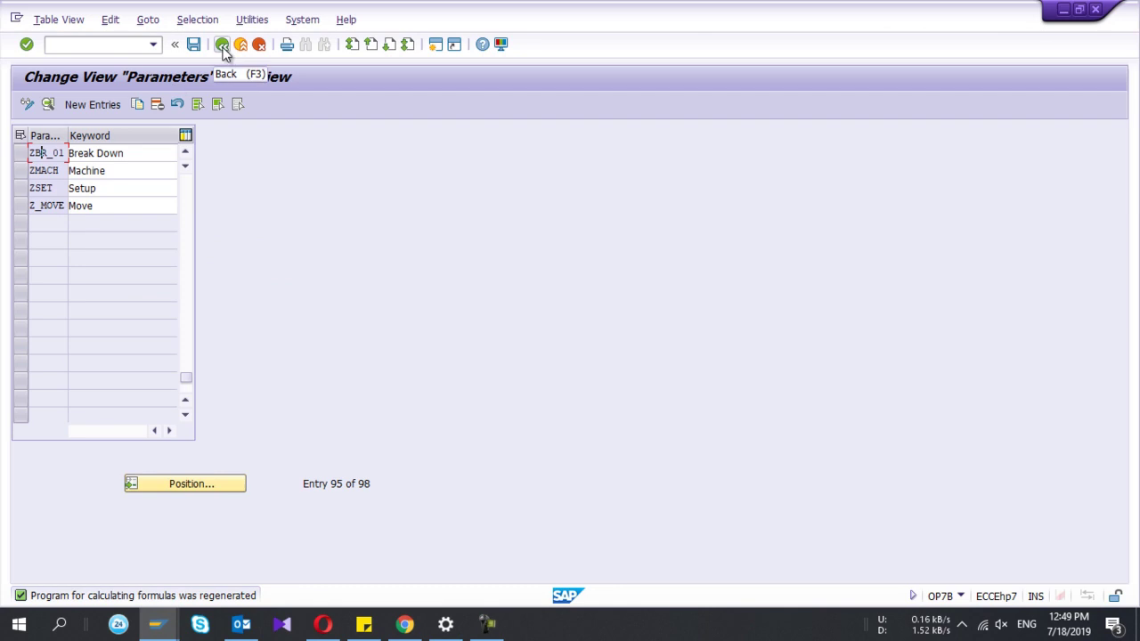
- Open the standard value key formulas and copy SAP1 Normal production
{"action": "left_click", "coordinate": [223, 46]}
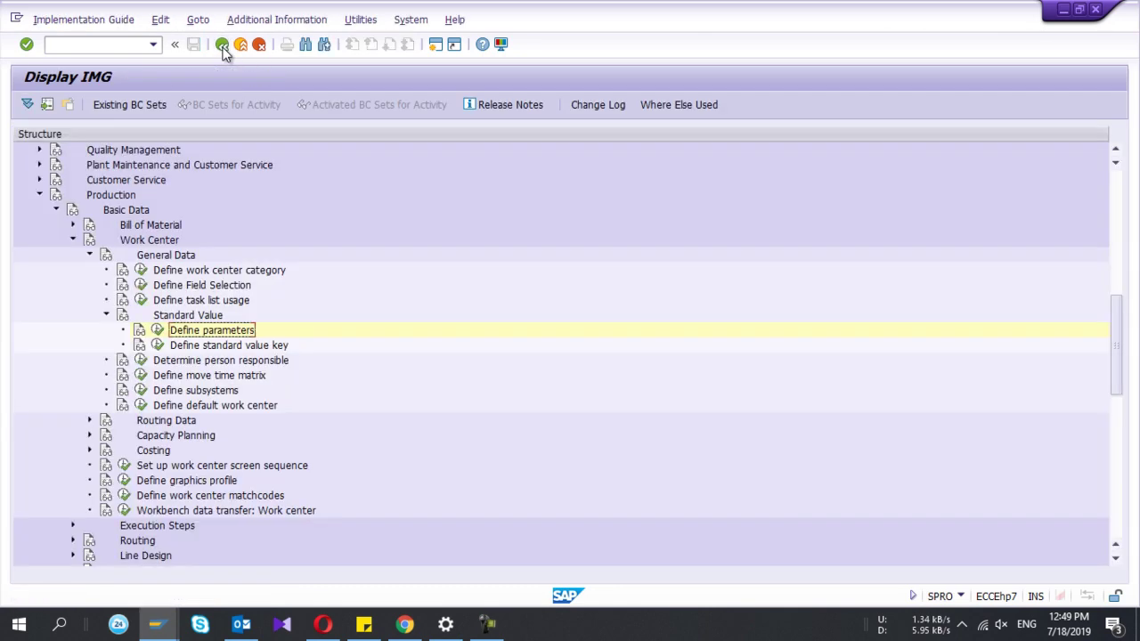
{"action": "left_click", "coordinate": [157, 345]}
{"action": "scroll", "coordinate": [161, 346], "scroll_direction": "down", "scroll_amount": 5}
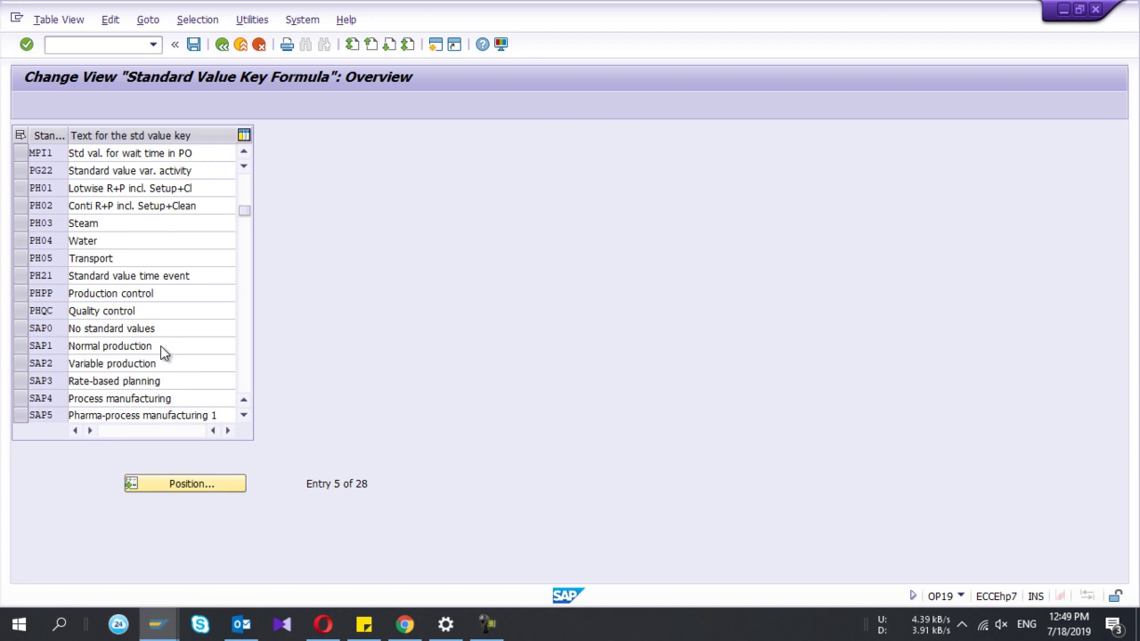
{"action": "scroll", "coordinate": [161, 345], "scroll_direction": "up", "scroll_amount": 2}
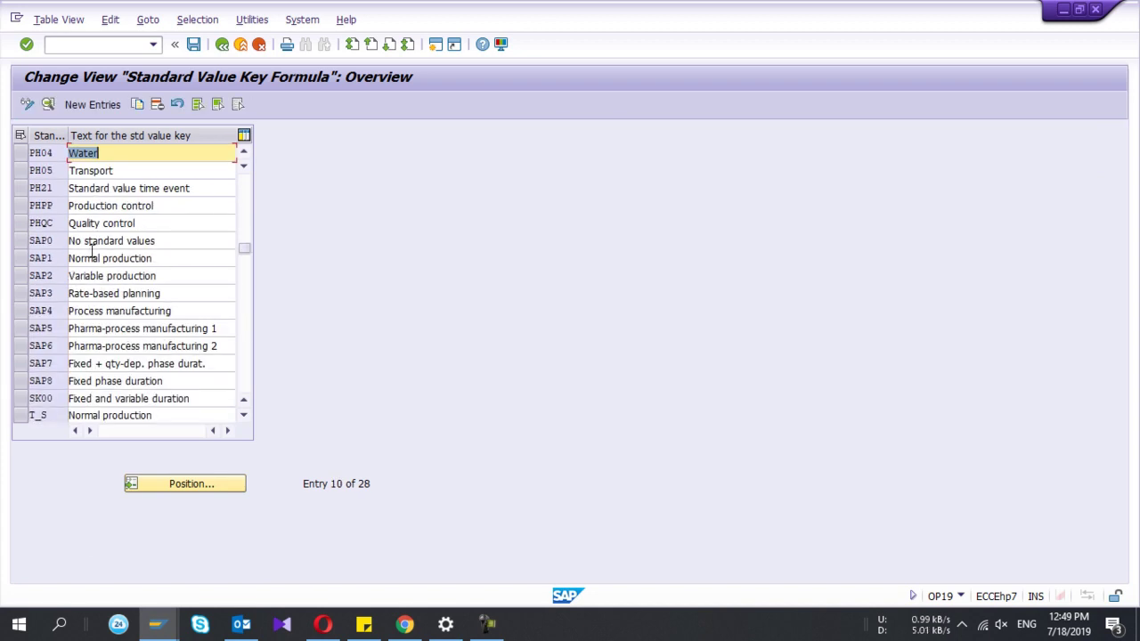
{"action": "left_click", "coordinate": [19, 258]}
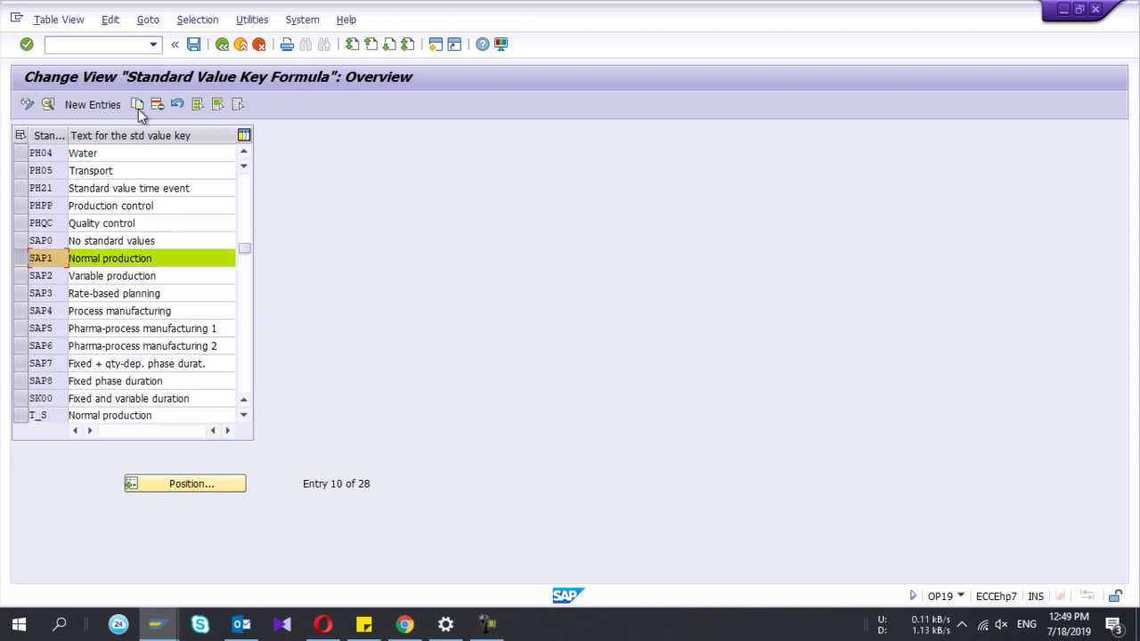
{"action": "key", "text": "ctrl+shift+F2"}
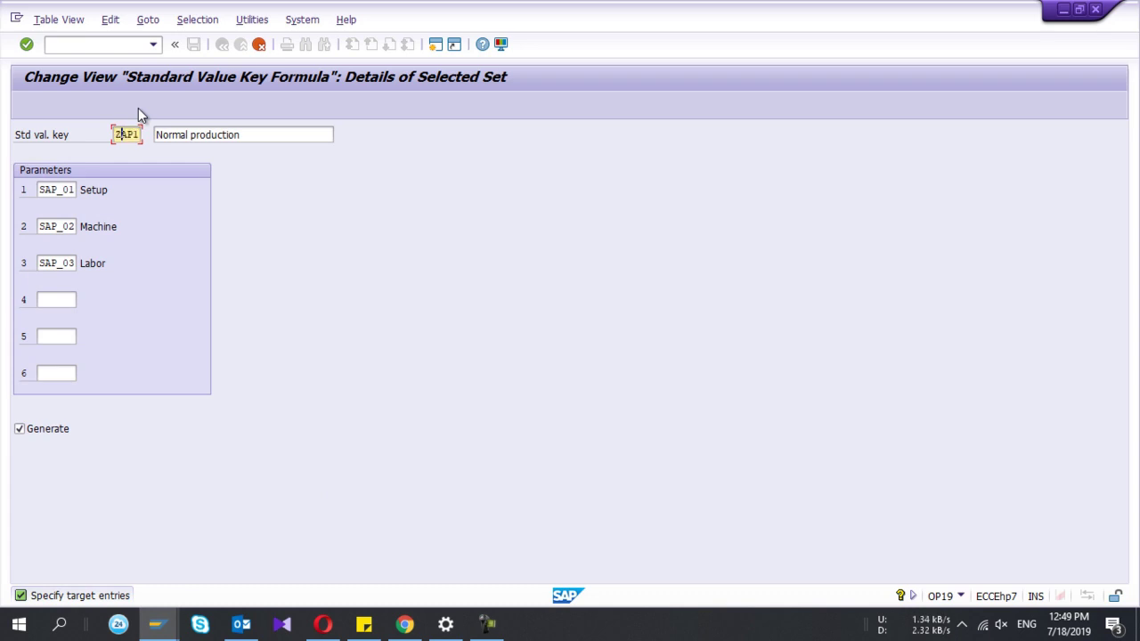
- Change the copied key's description to Z-production New
{"action": "left_click", "coordinate": [188, 134]}
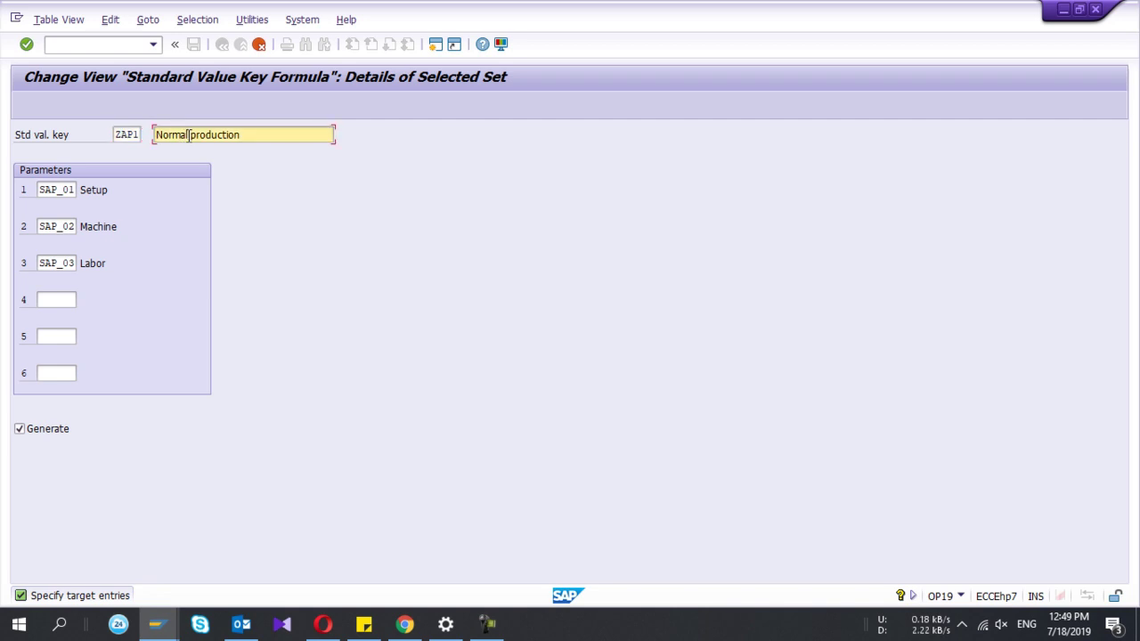
{"action": "key", "text": "BackSpace"}
{"action": "key", "text": "BackSpace"}
{"action": "key", "text": "BackSpace"}
{"action": "key", "text": "BackSpace"}
{"action": "key", "text": "BackSpace"}
{"action": "key", "text": "BackSpace"}
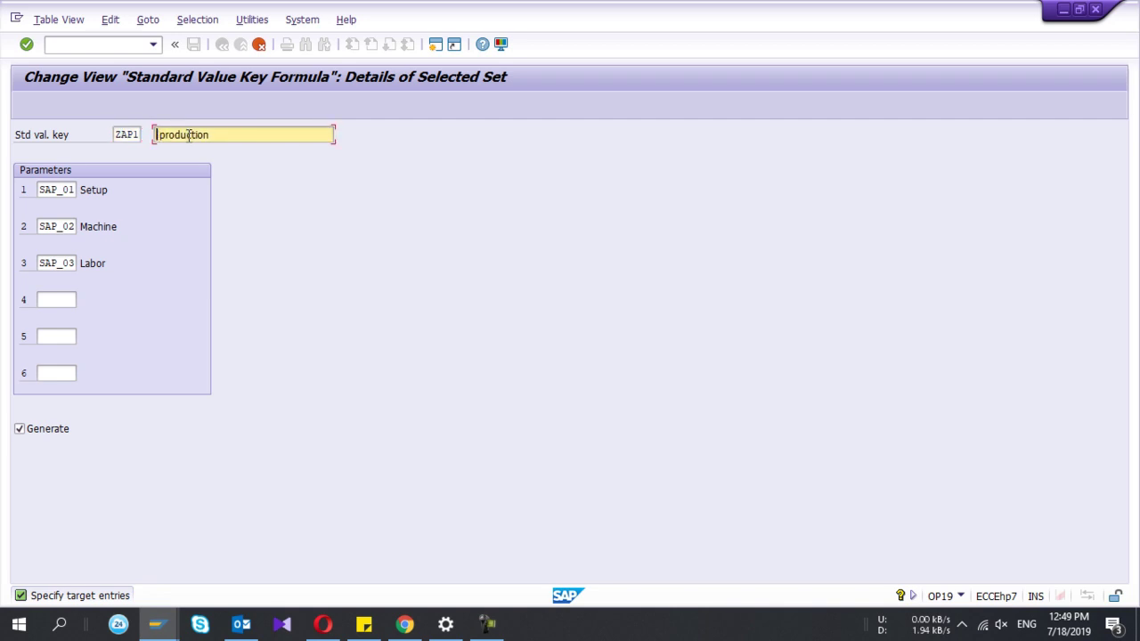
{"action": "key", "text": "Delete"}
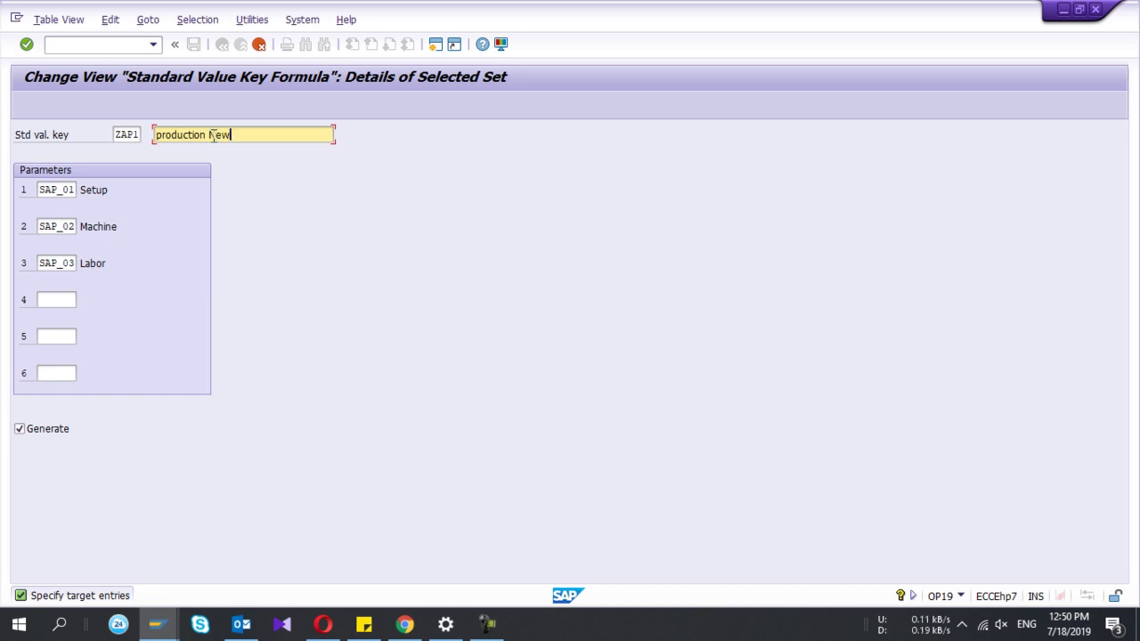
{"action": "type", "text": "Z"}
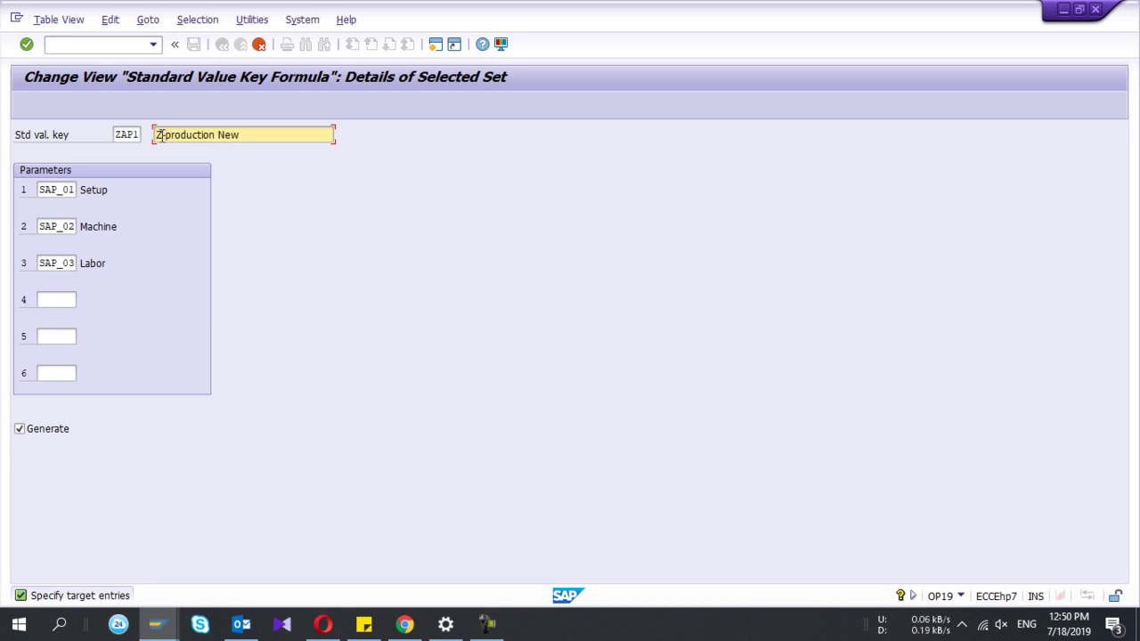
{"action": "left_click", "coordinate": [66, 195]}
- Add ZBR_01 Break Down as parameter 4 and save key ZAP1 under the request
{"action": "left_click", "coordinate": [65, 299]}
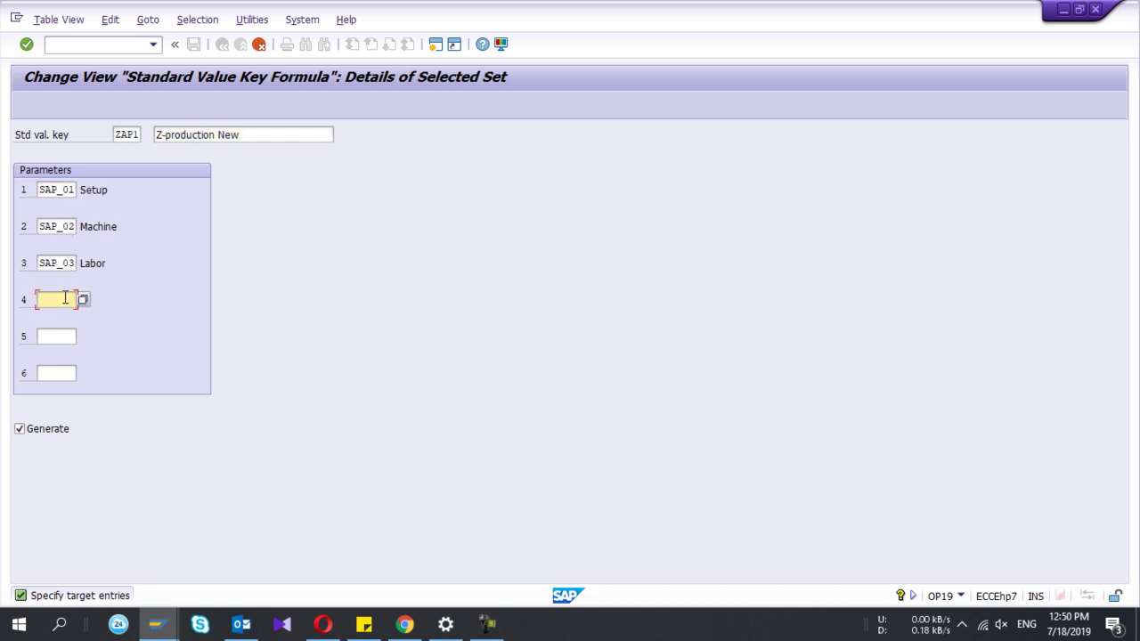
{"action": "left_click", "coordinate": [81, 302]}
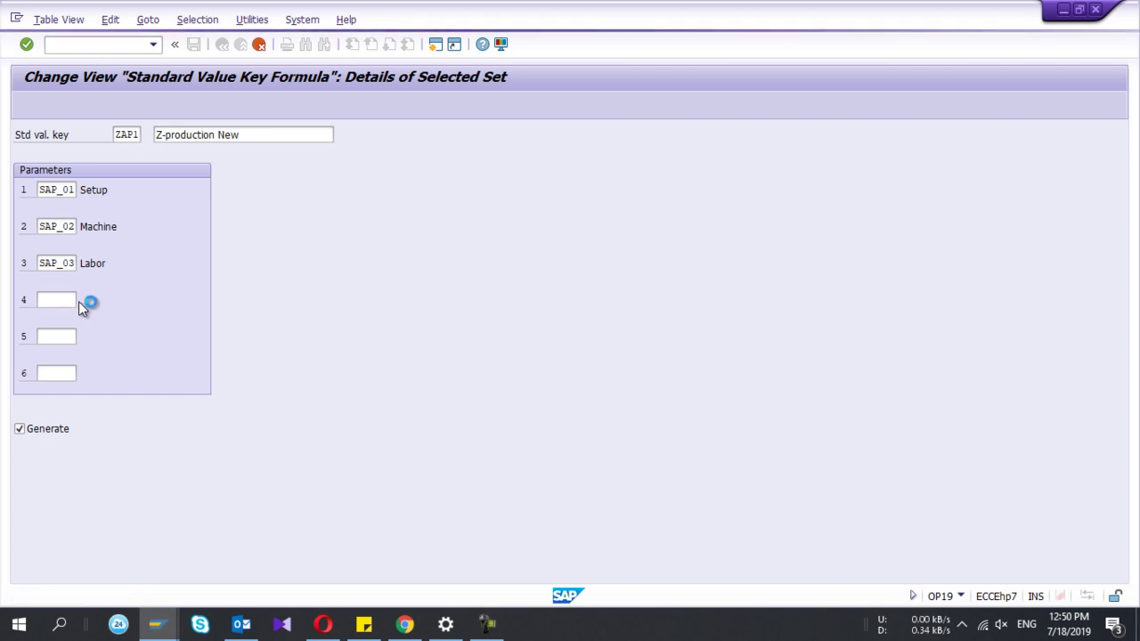
{"action": "scroll", "coordinate": [78, 307], "scroll_direction": "down", "scroll_amount": 20}
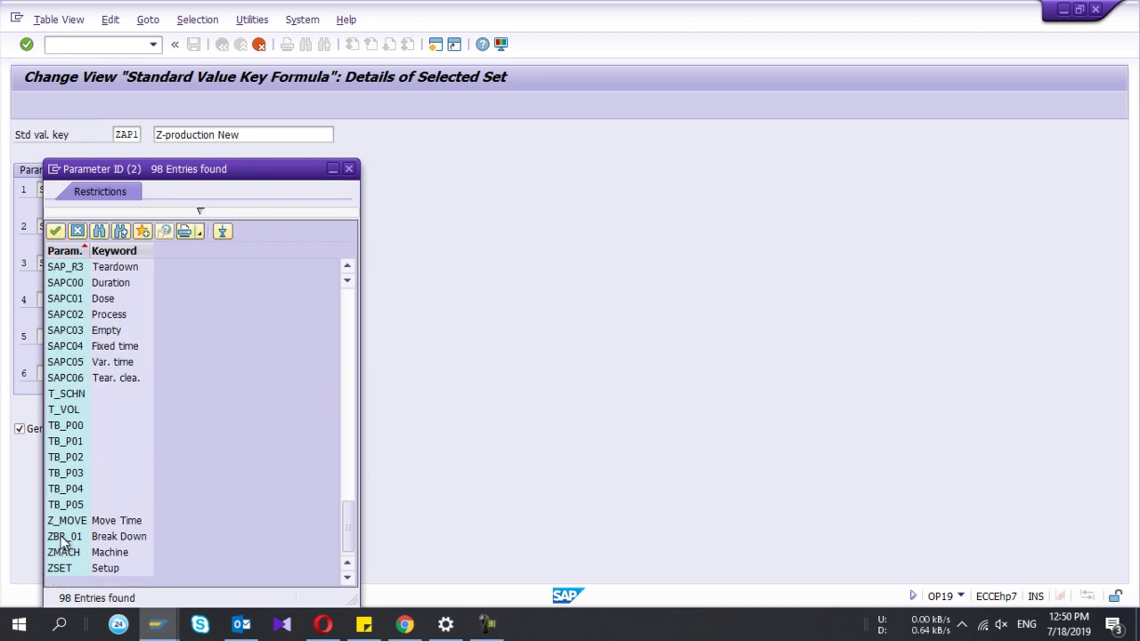
{"action": "double_click", "coordinate": [65, 538]}
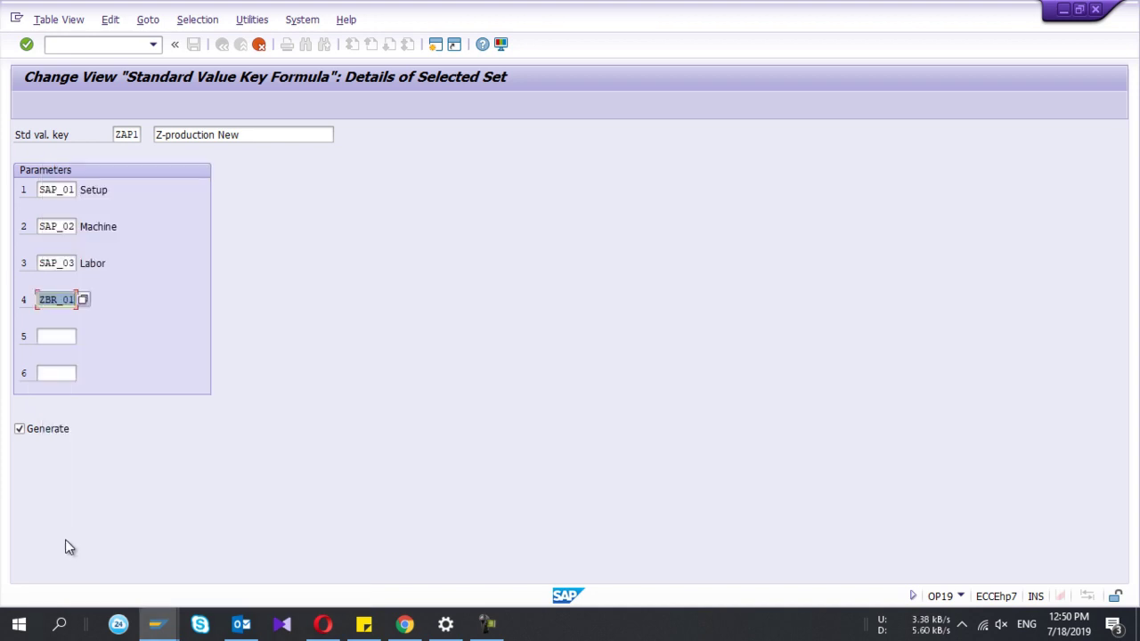
{"action": "key", "text": "Return"}
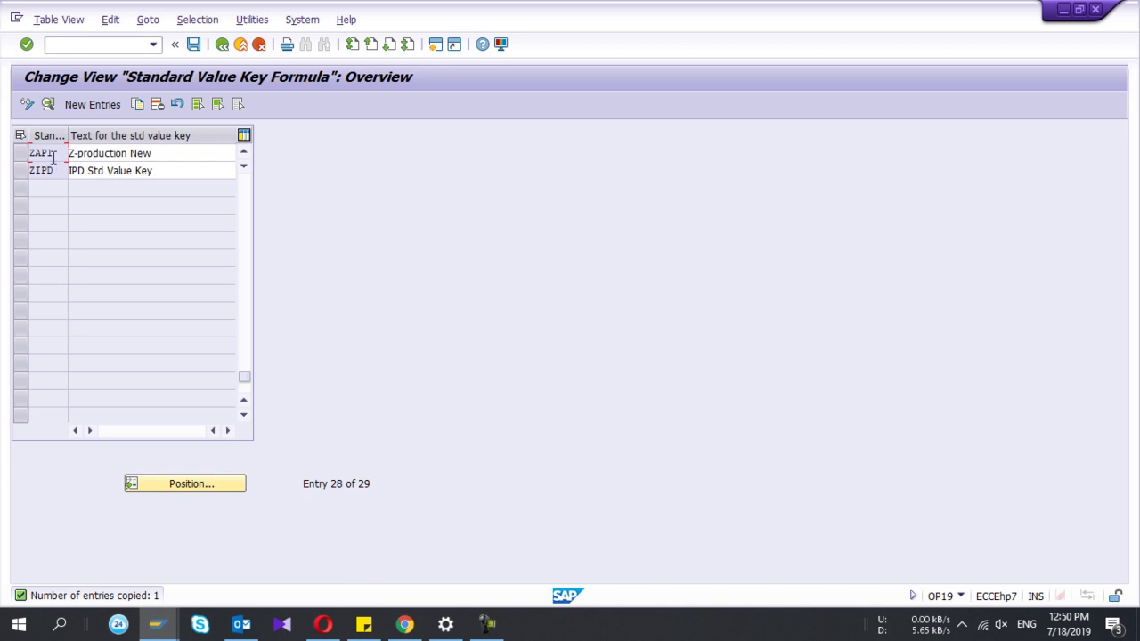
{"action": "left_click", "coordinate": [133, 152]}
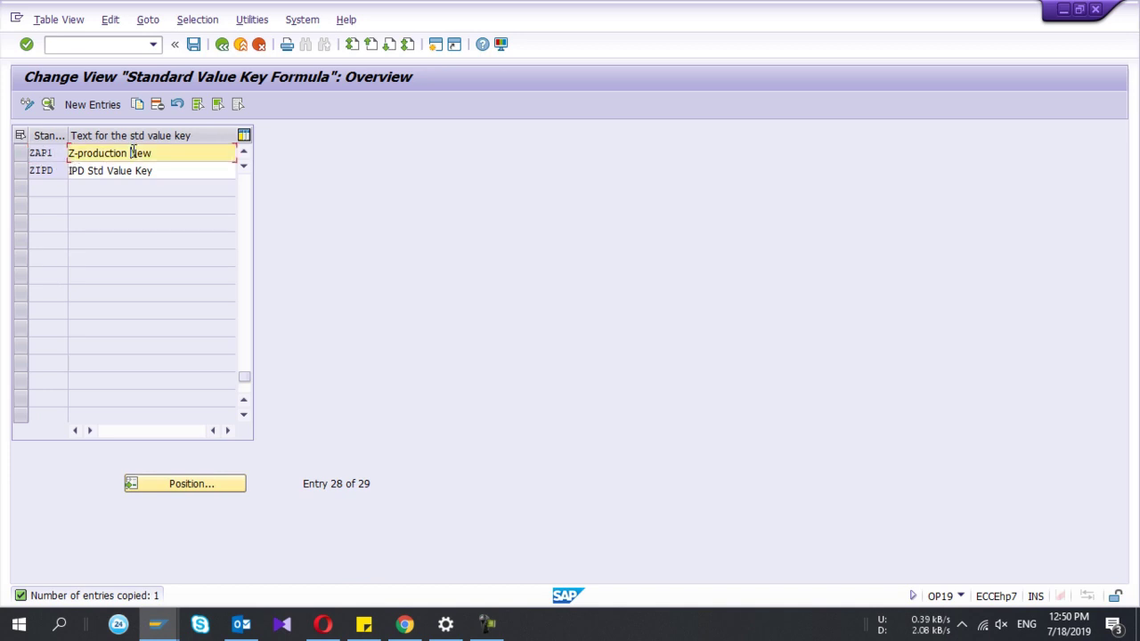
{"action": "left_click", "coordinate": [194, 45]}
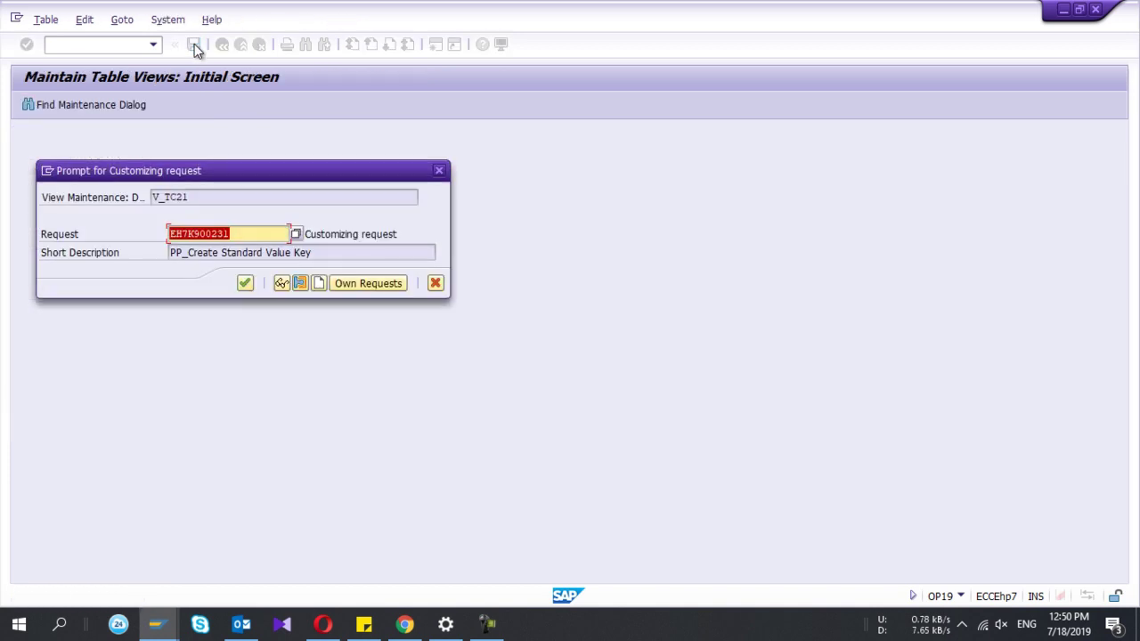
{"action": "left_click", "coordinate": [244, 283]}
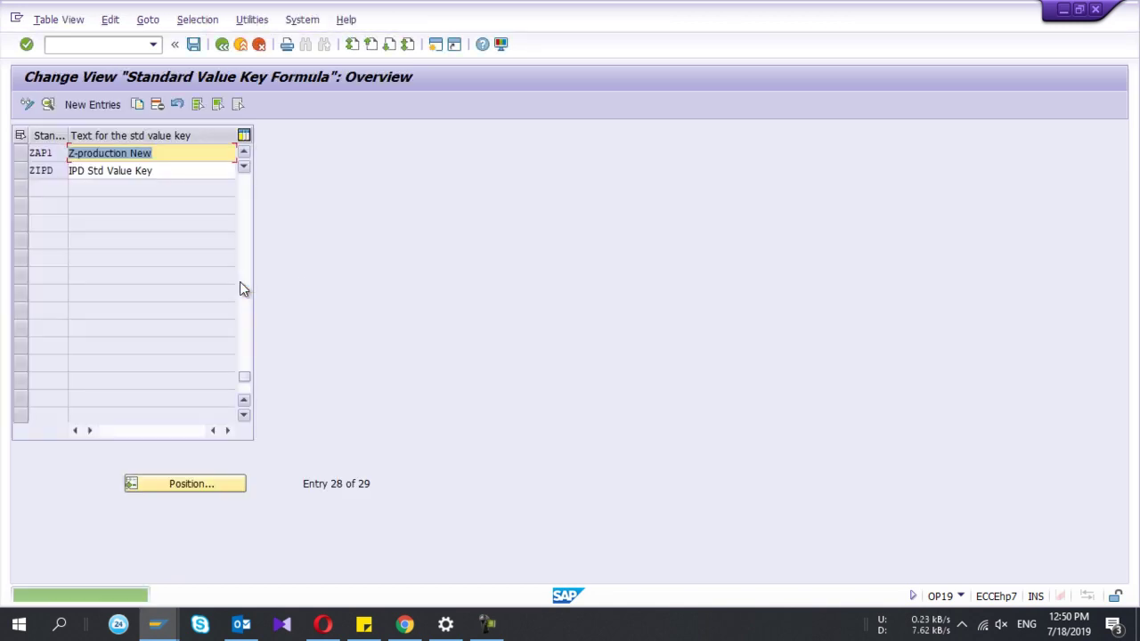
- Assign standard value key ZAP1 Z-production New to work center WPCL1002
{"action": "key", "text": "alt+Tab"}
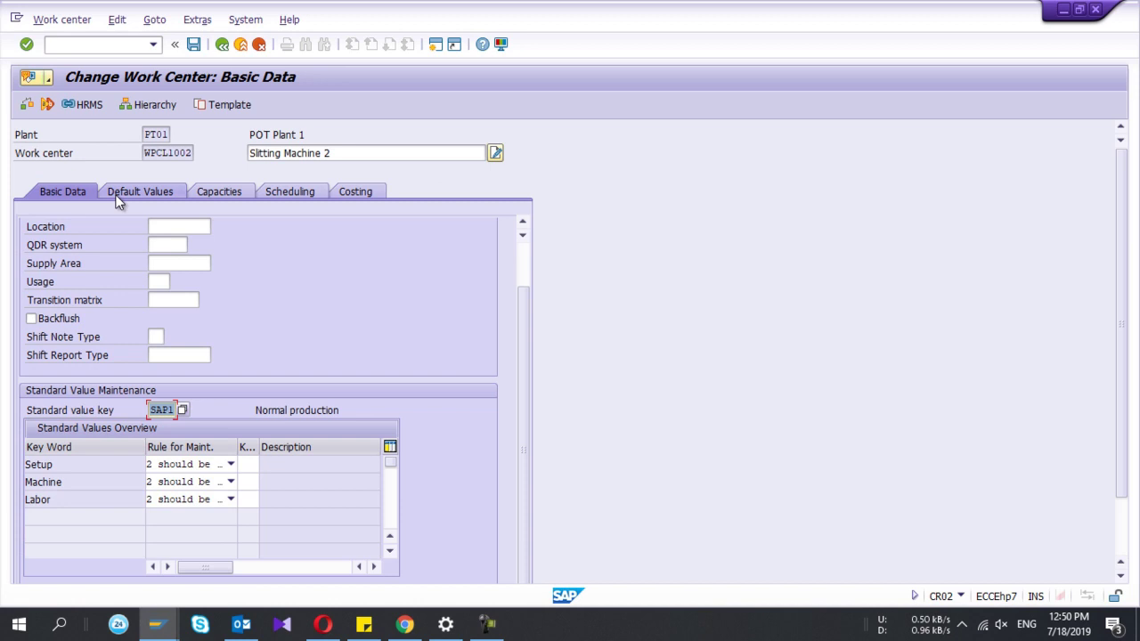
{"action": "left_click", "coordinate": [183, 410]}
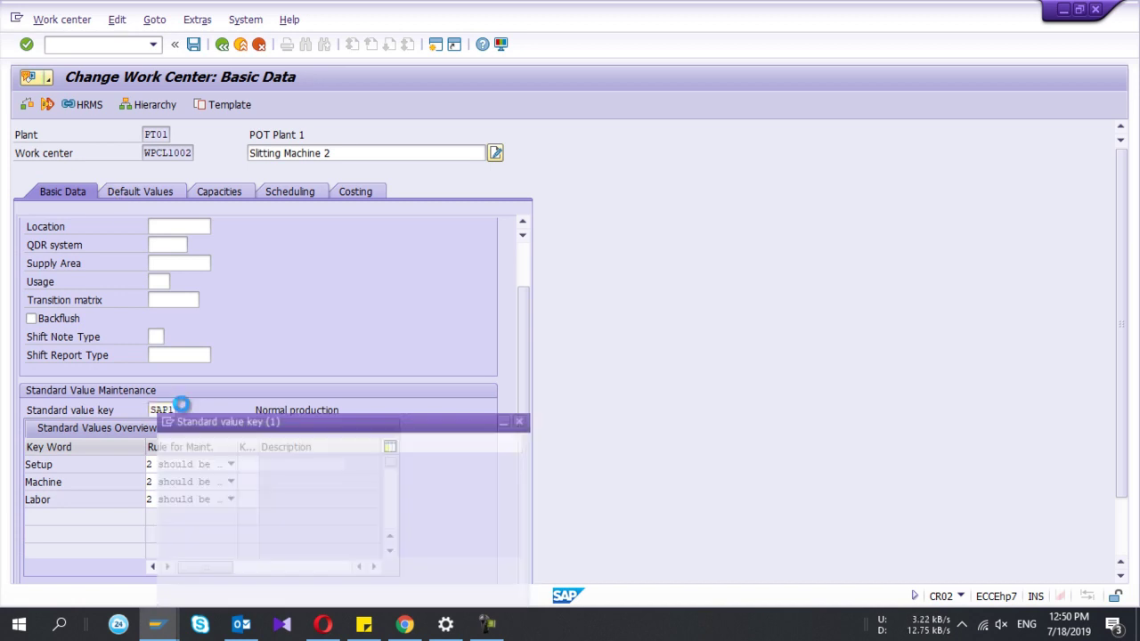
{"action": "scroll", "coordinate": [239, 436], "scroll_direction": "down", "scroll_amount": 3}
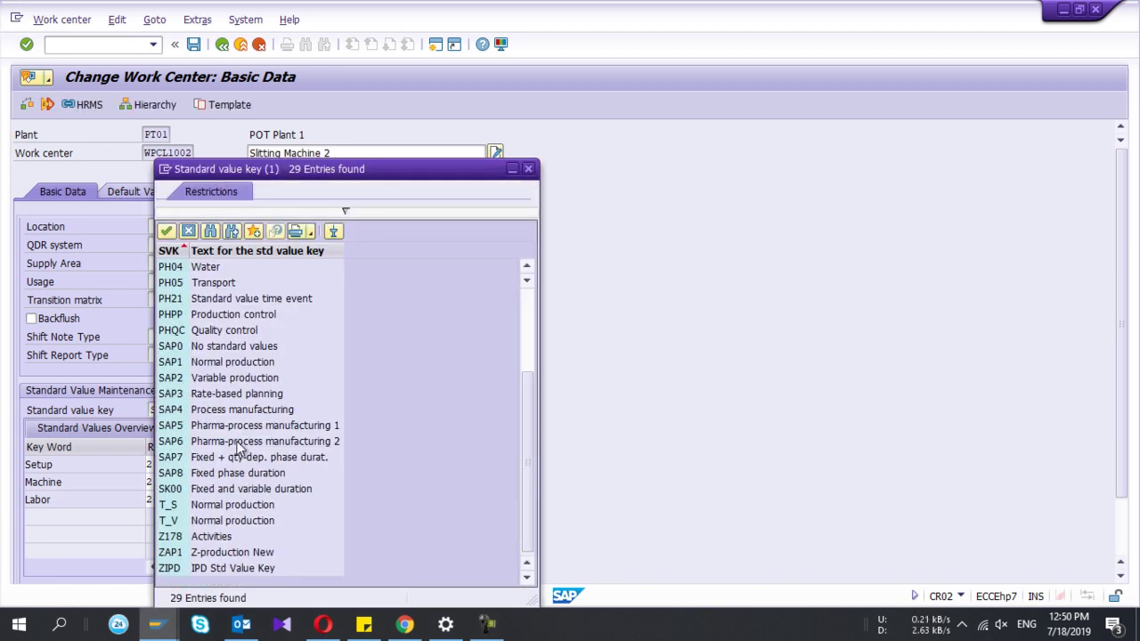
{"action": "left_click", "coordinate": [170, 557]}
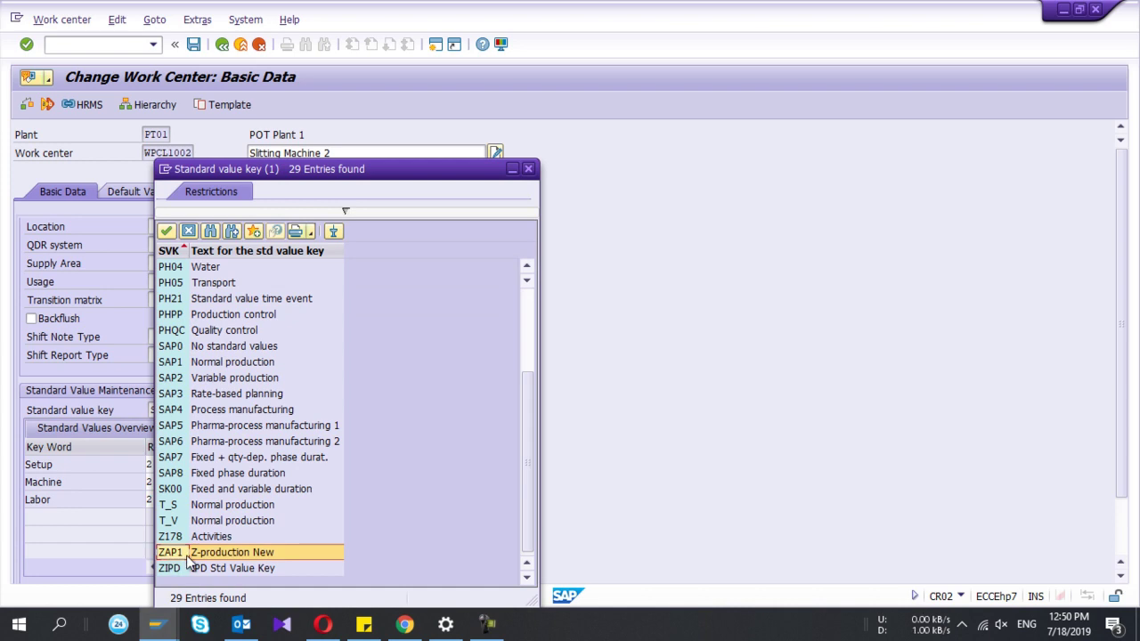
{"action": "double_click", "coordinate": [169, 558]}
{"action": "key", "text": "Return"}
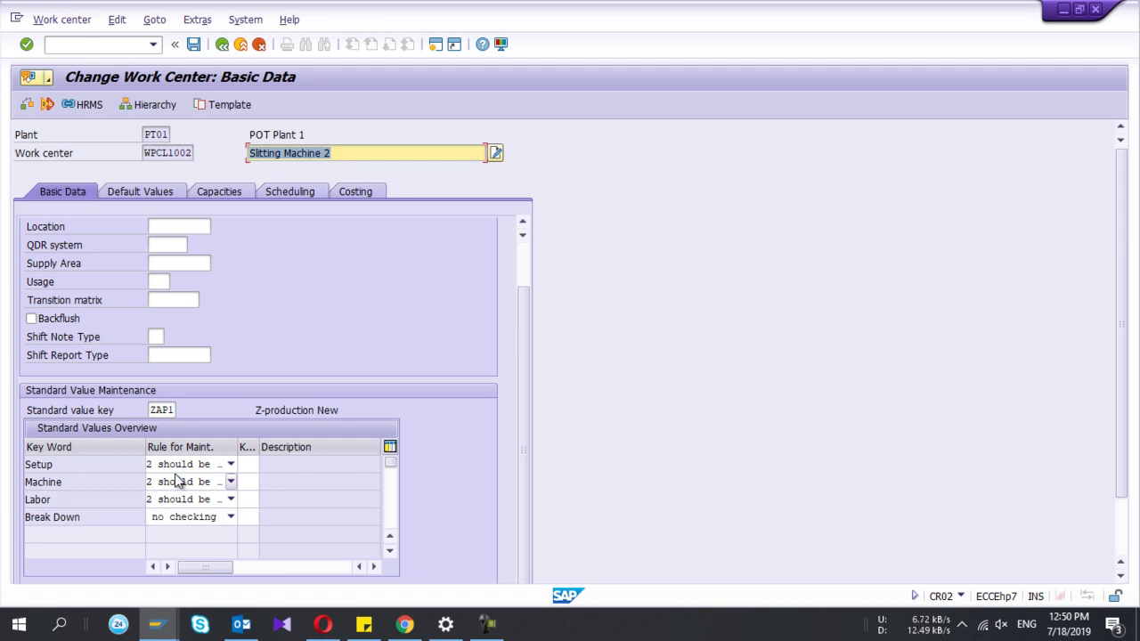
- Set Break Down's maintenance rule to 1 should not be entered
{"action": "left_click", "coordinate": [59, 468]}
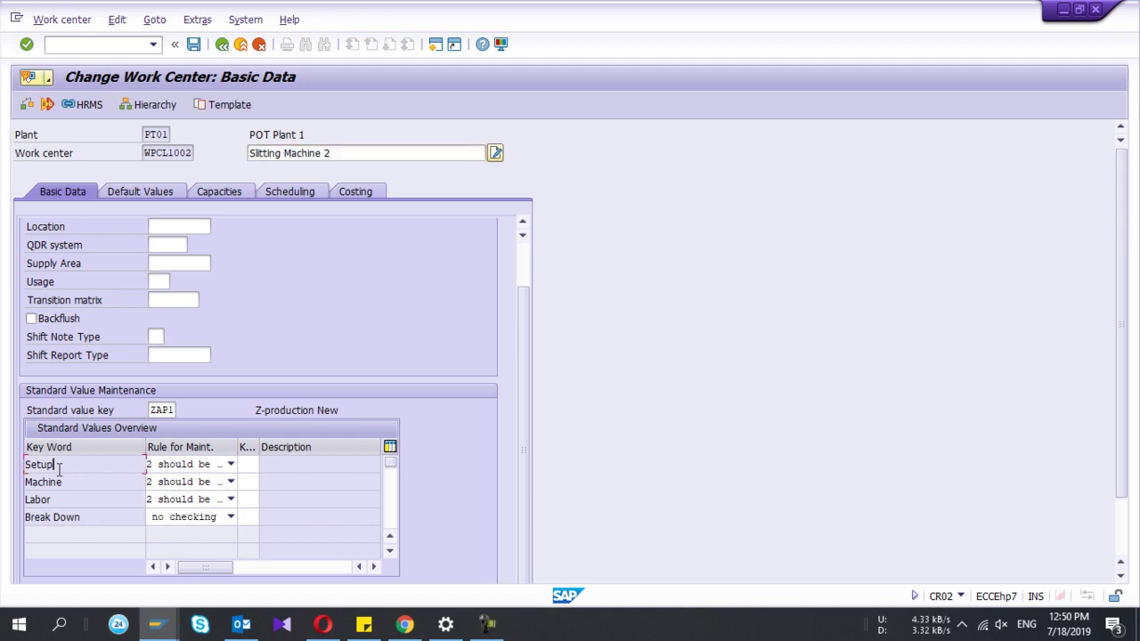
{"action": "left_click", "coordinate": [179, 518]}
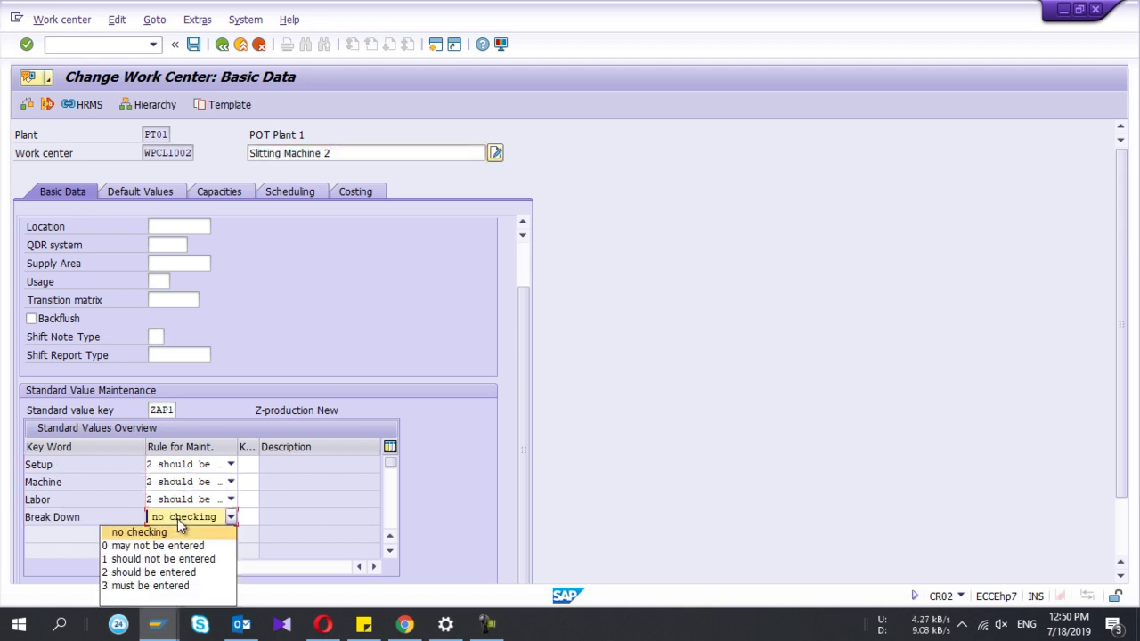
{"action": "left_click", "coordinate": [158, 560]}
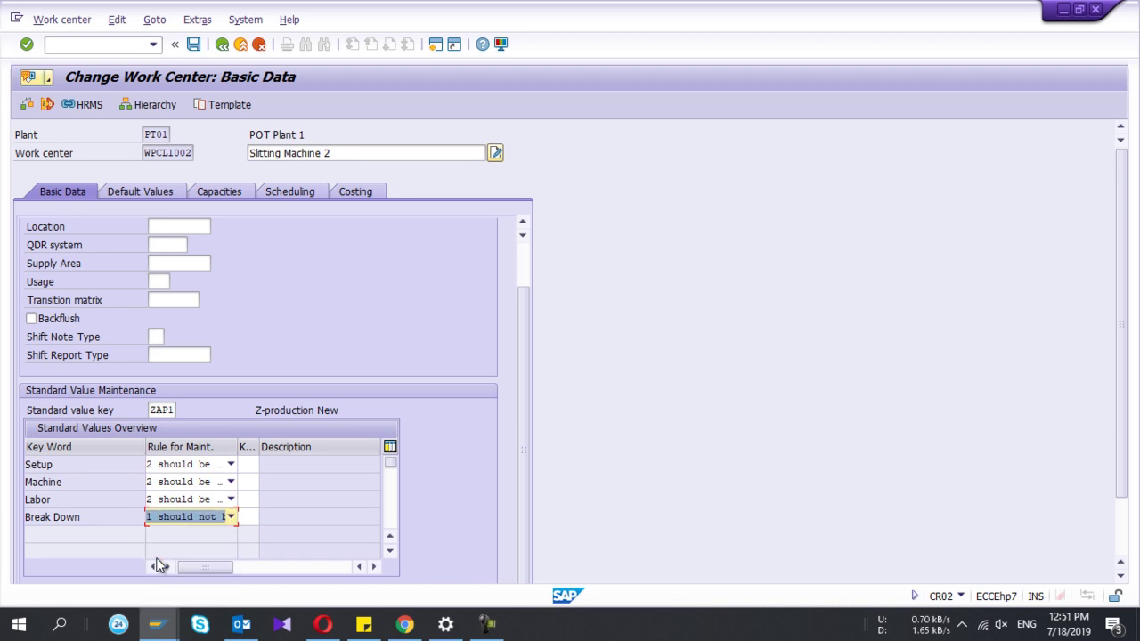
- Enter HR as Break Down's unit on the Default Values tab
{"action": "left_click", "coordinate": [143, 192]}
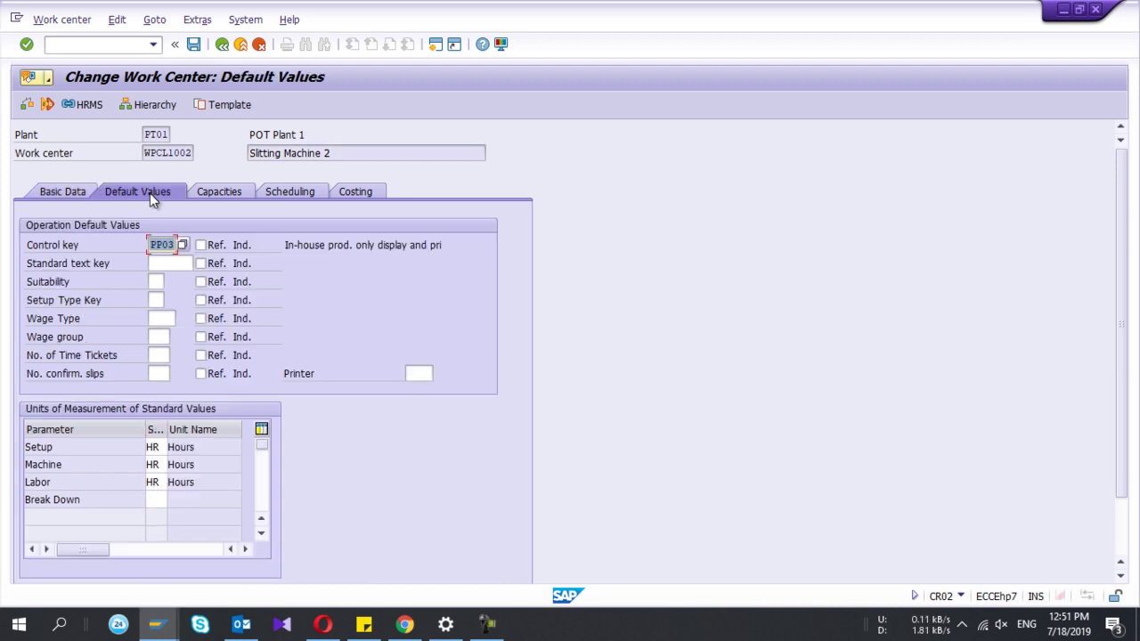
{"action": "left_click", "coordinate": [153, 500]}
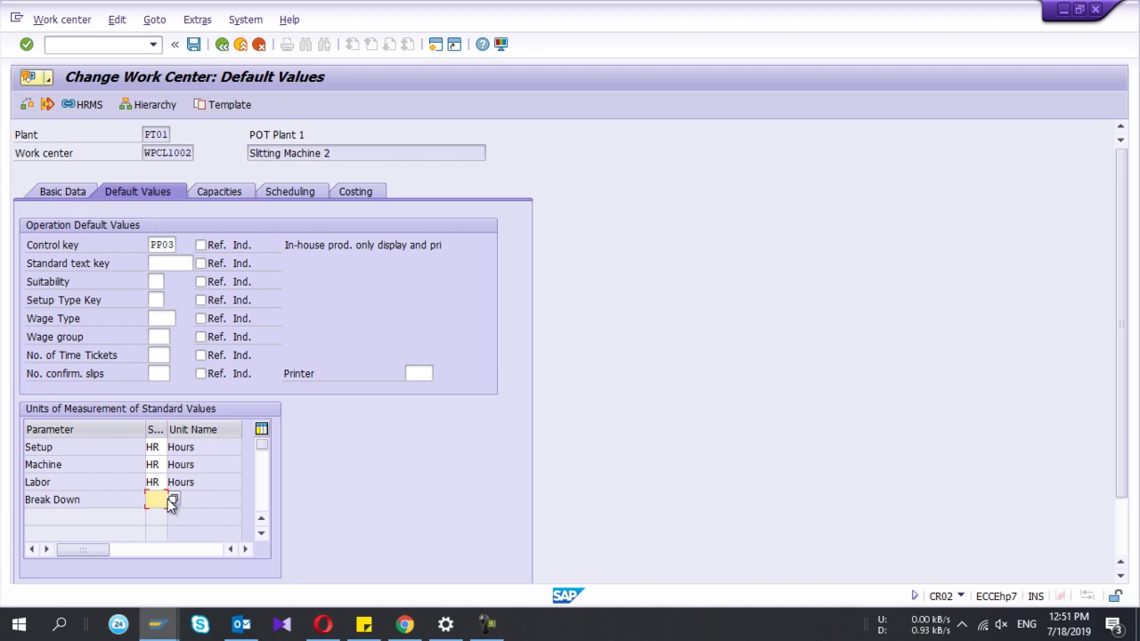
{"action": "type", "text": "HR"}
{"action": "key", "text": "Return"}
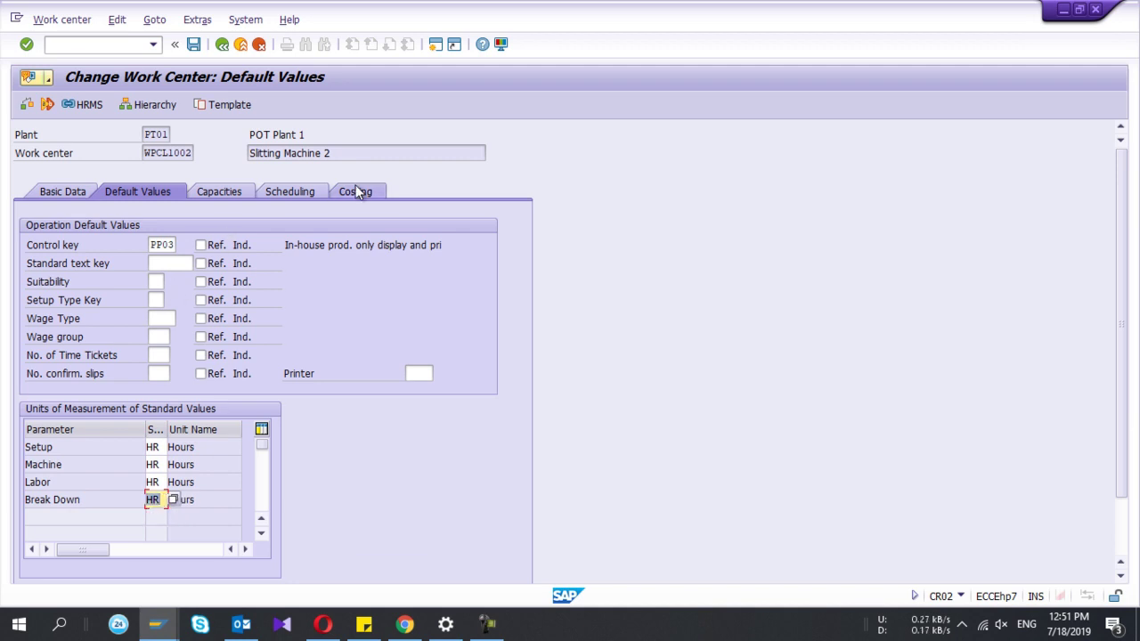
- Review Break Down's costing row, then save work center WPCL1002 from Basic Data
{"action": "left_click", "coordinate": [356, 192]}
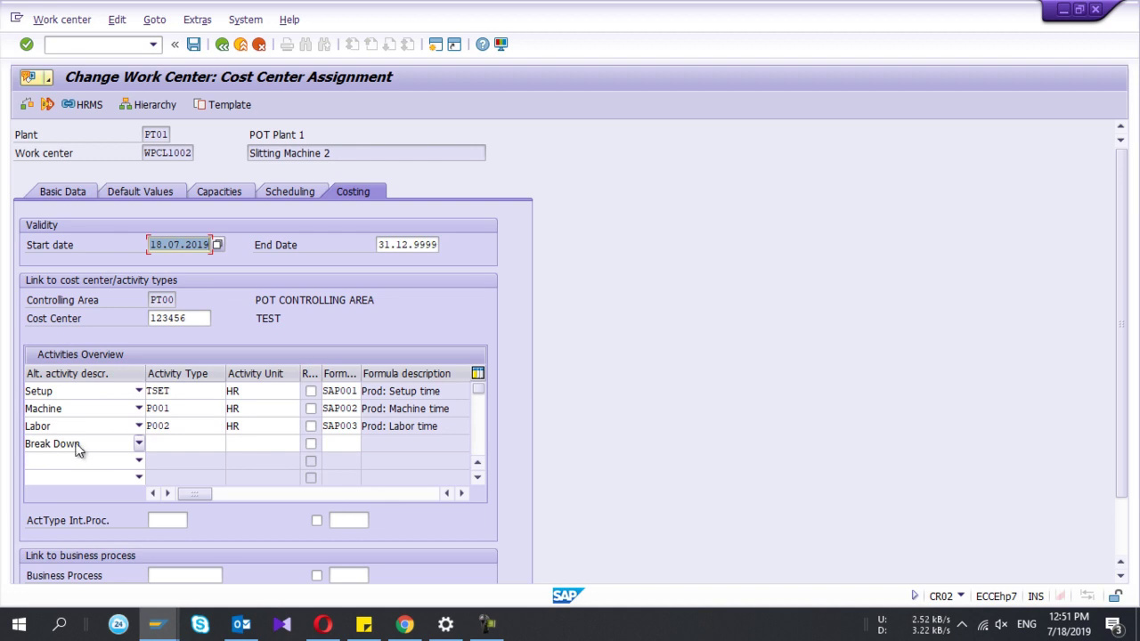
{"action": "left_click", "coordinate": [200, 442]}
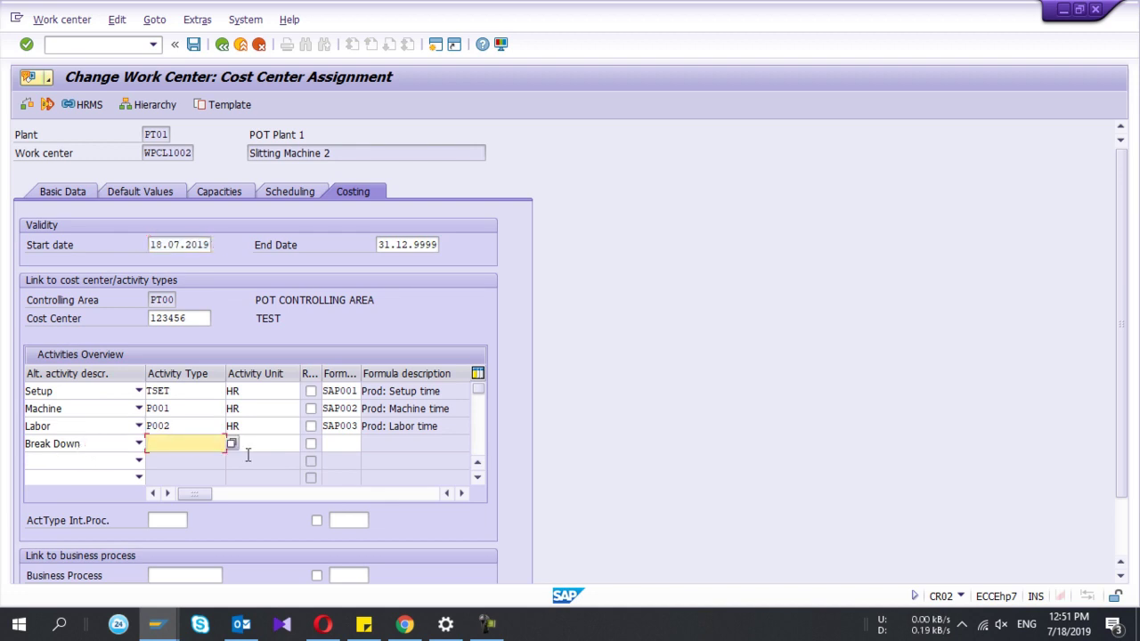
{"action": "left_click", "coordinate": [261, 445]}
{"action": "left_click", "coordinate": [339, 445]}
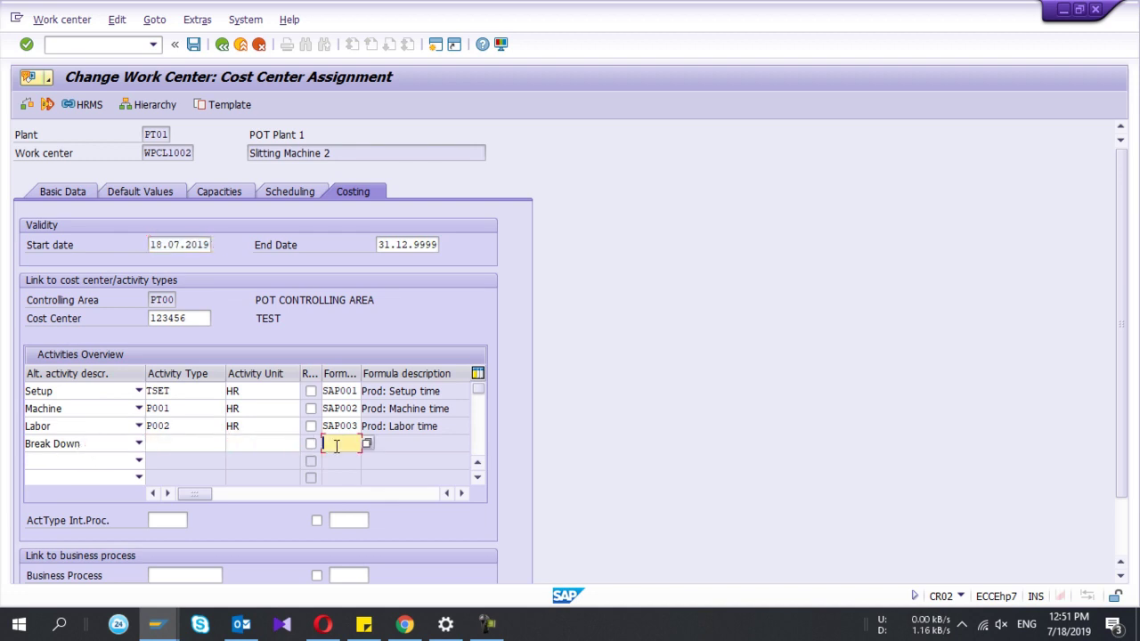
{"action": "left_click_drag", "start_coordinate": [360, 373], "coordinate": [403, 381]}
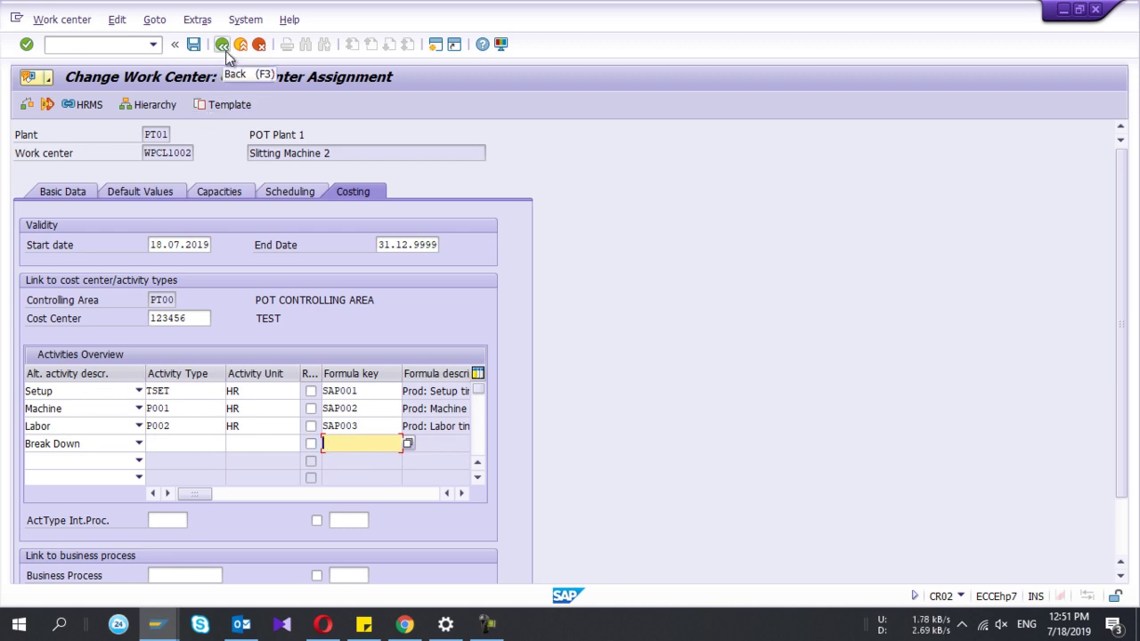
{"action": "left_click", "coordinate": [63, 196]}
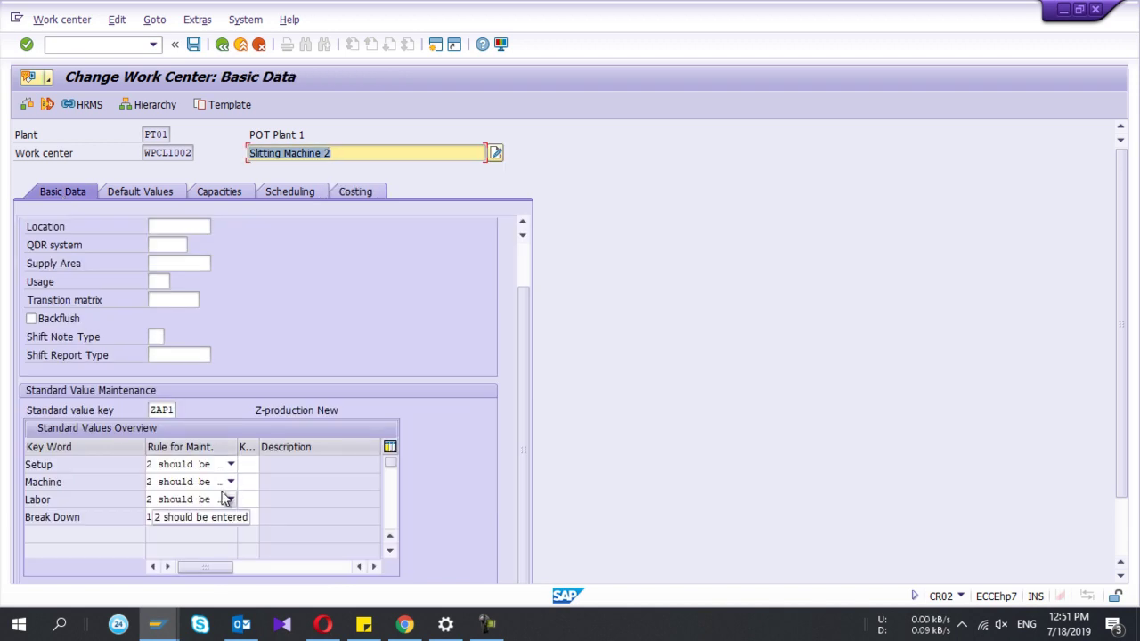
{"action": "left_click", "coordinate": [193, 49]}
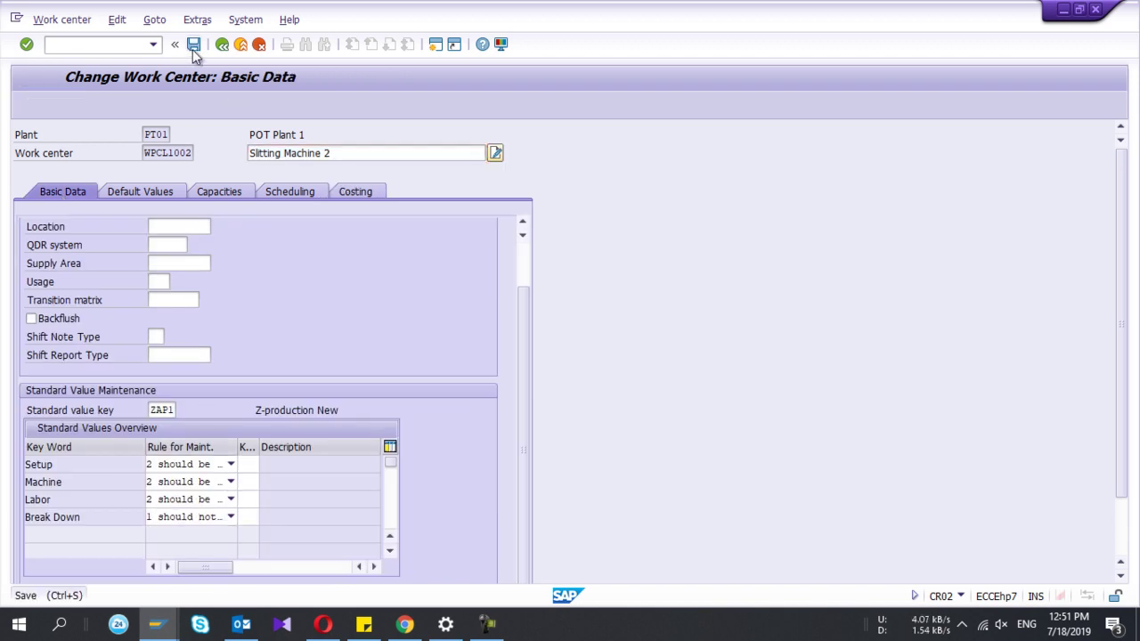